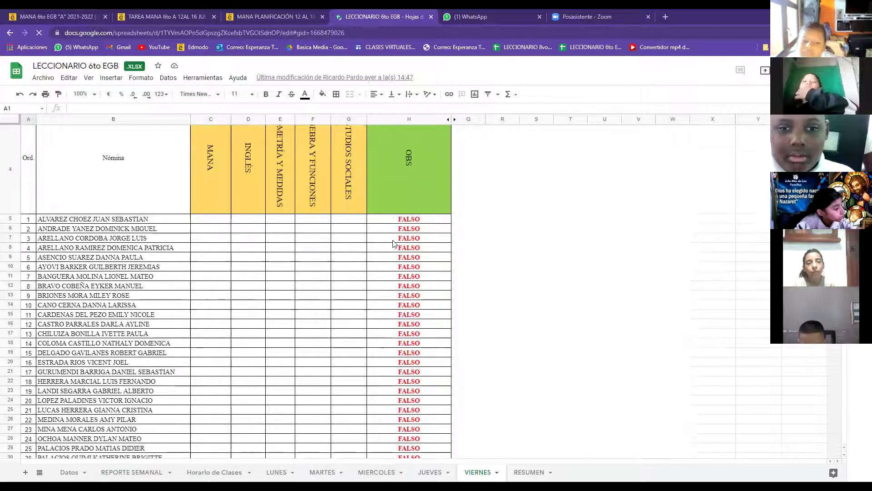
Step: Look through the full student list and the subject columns on the VIERNES sheet
{"action": "scroll", "coordinate": [393, 212], "scroll_direction": "down", "scroll_amount": 2}
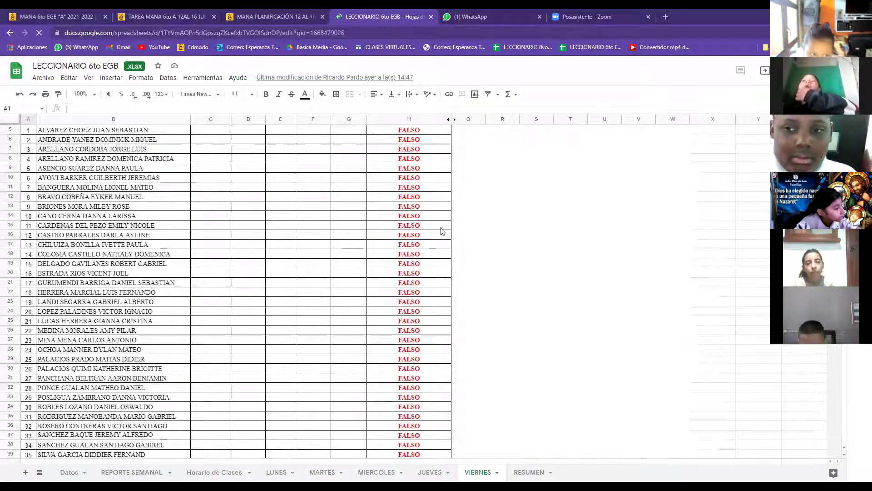
{"action": "scroll", "coordinate": [443, 232], "scroll_direction": "down", "scroll_amount": 1}
{"action": "scroll", "coordinate": [443, 232], "scroll_direction": "down", "scroll_amount": 2}
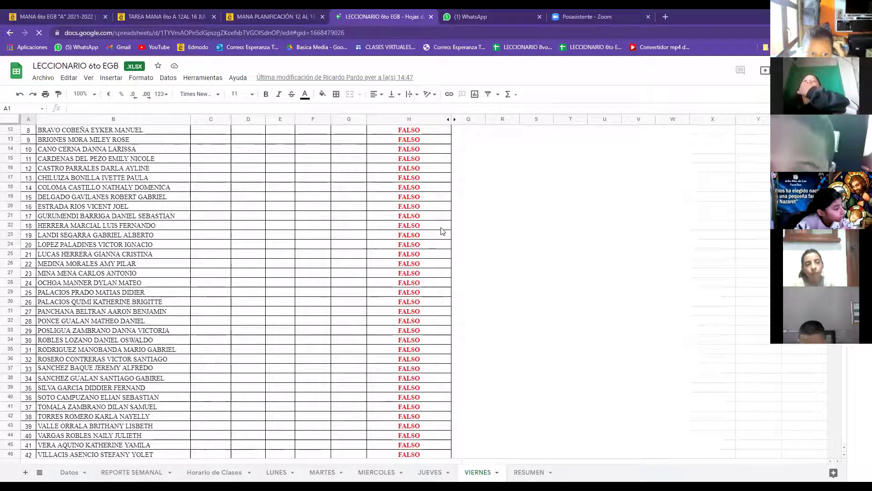
{"action": "scroll", "coordinate": [371, 246], "scroll_direction": "down", "scroll_amount": 1}
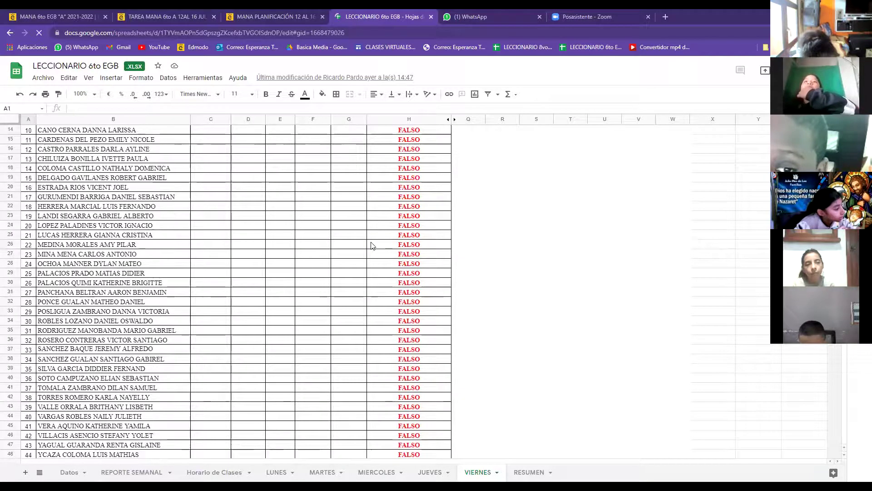
{"action": "scroll", "coordinate": [371, 246], "scroll_direction": "down", "scroll_amount": 2}
{"action": "scroll", "coordinate": [371, 245], "scroll_direction": "up", "scroll_amount": 2}
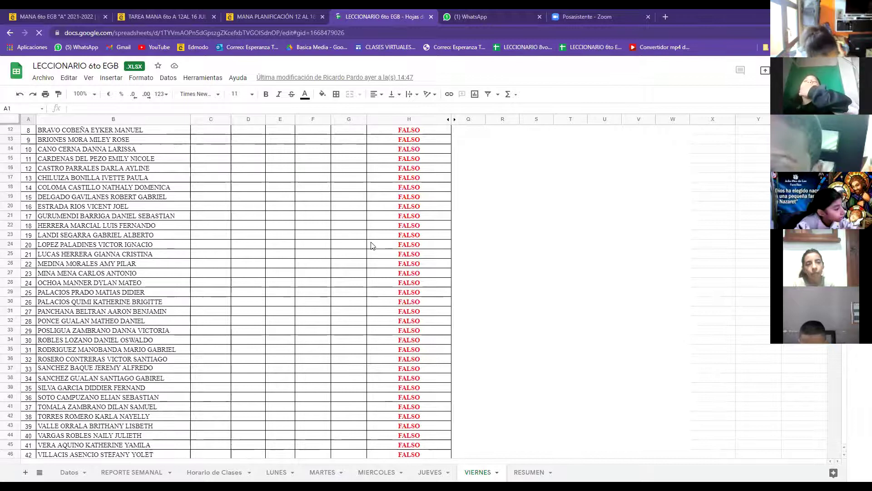
{"action": "scroll", "coordinate": [371, 246], "scroll_direction": "up", "scroll_amount": 3}
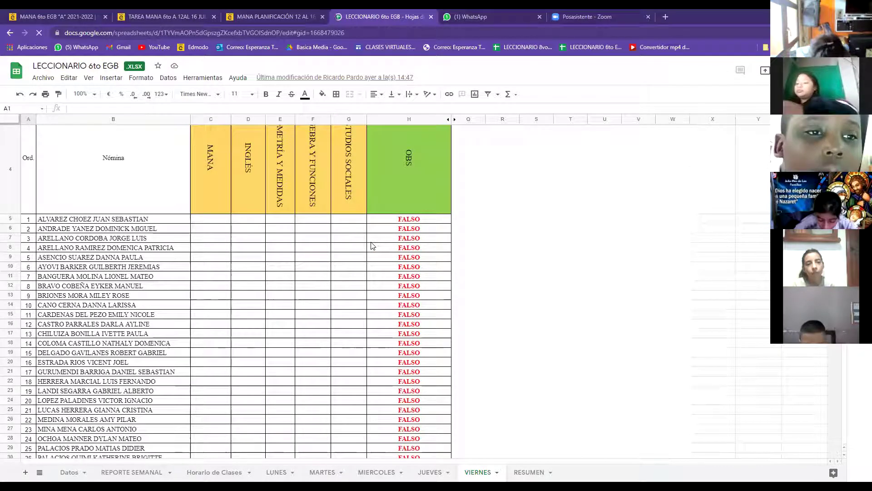
{"action": "scroll", "coordinate": [371, 245], "scroll_direction": "up", "scroll_amount": 1}
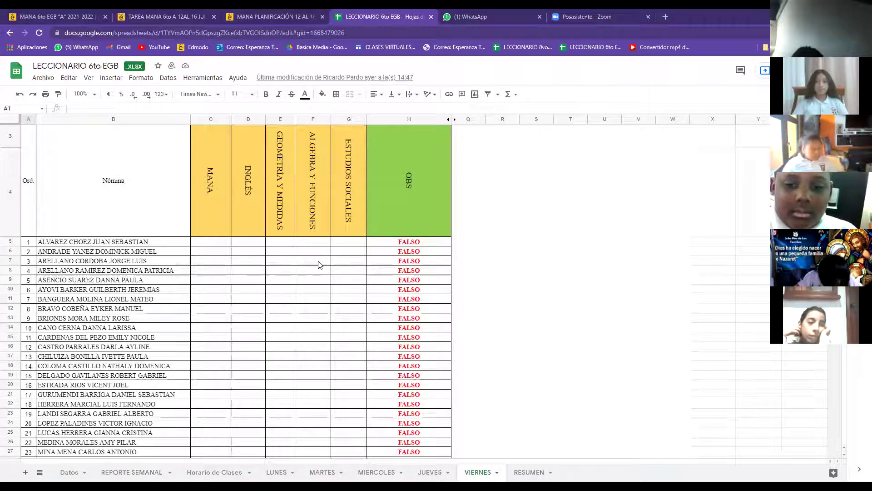
Step: Enter the attendance mark A in the MANA column for students 1 to 6, cells C5 to C10
{"action": "left_click", "coordinate": [212, 246]}
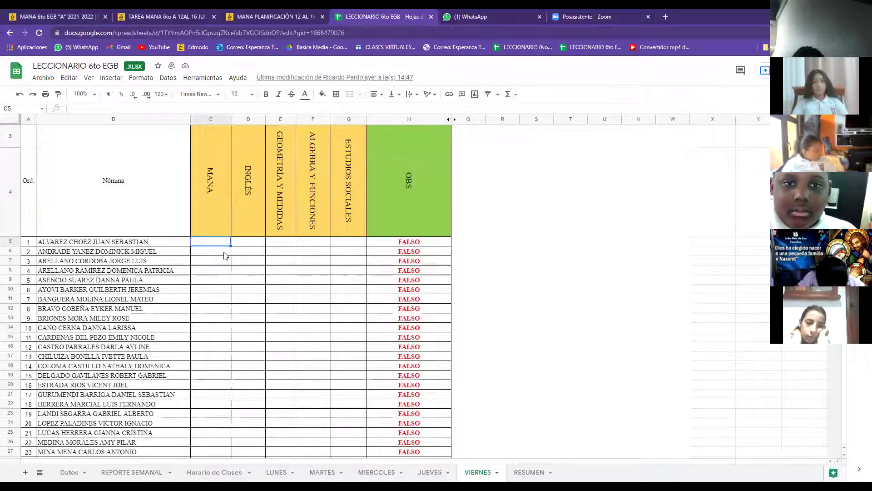
{"action": "type", "text": "A"}
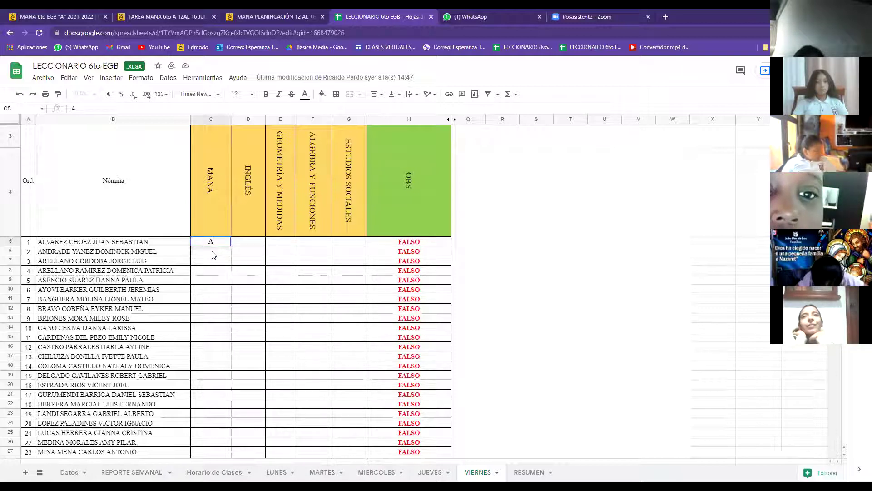
{"action": "key", "text": "Return"}
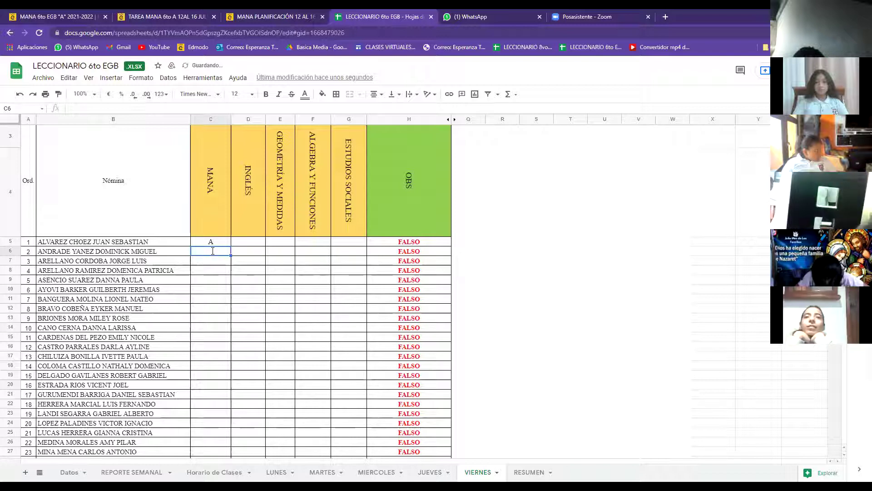
{"action": "type", "text": "A"}
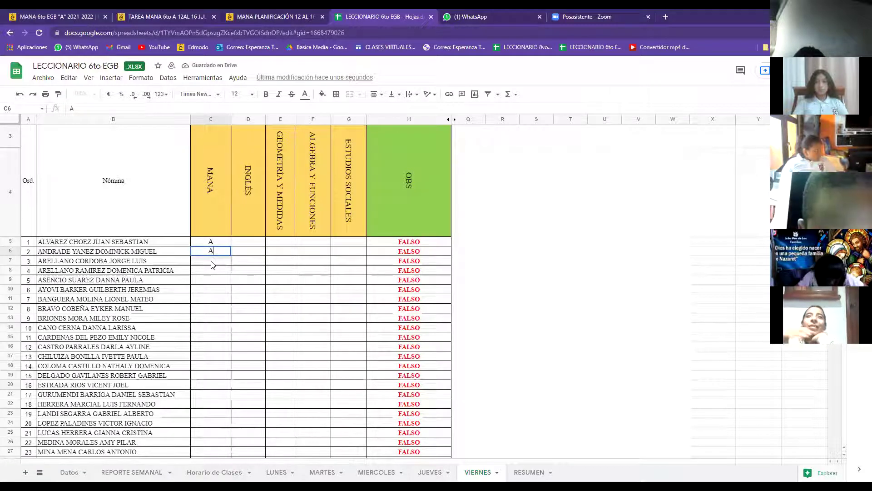
{"action": "key", "text": "Return"}
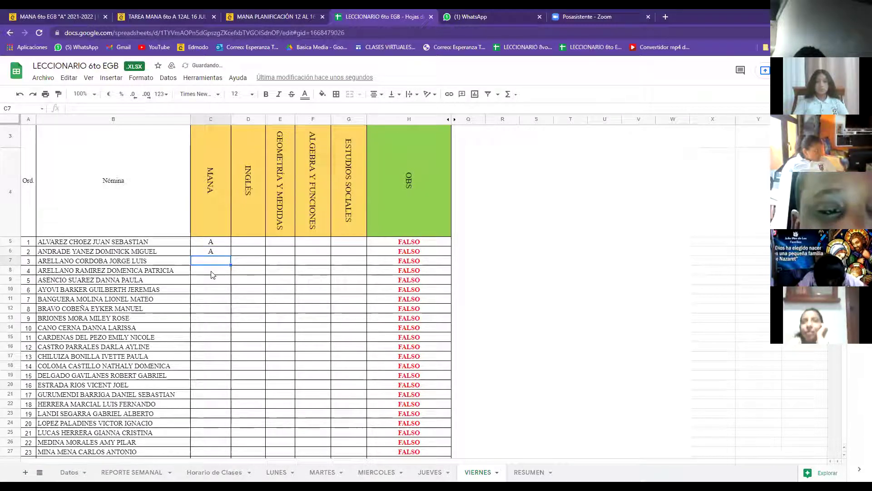
{"action": "type", "text": "A"}
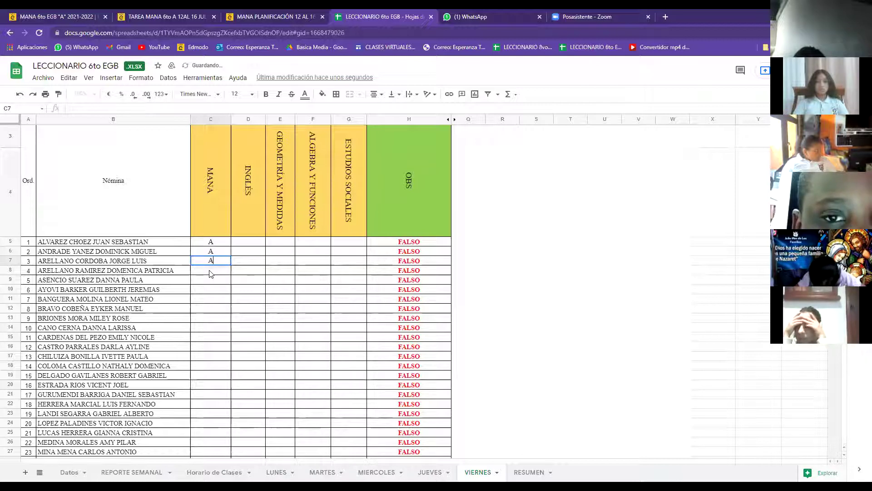
{"action": "key", "text": "Return"}
{"action": "type", "text": "A"}
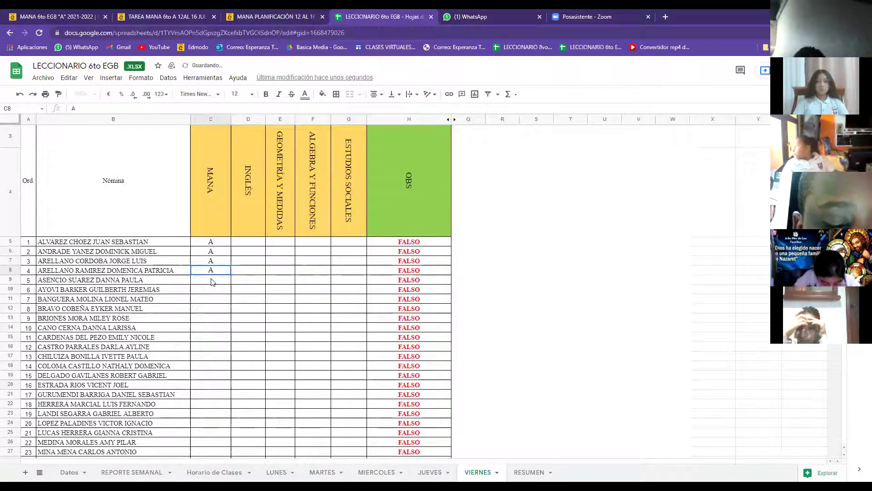
{"action": "key", "text": "Return"}
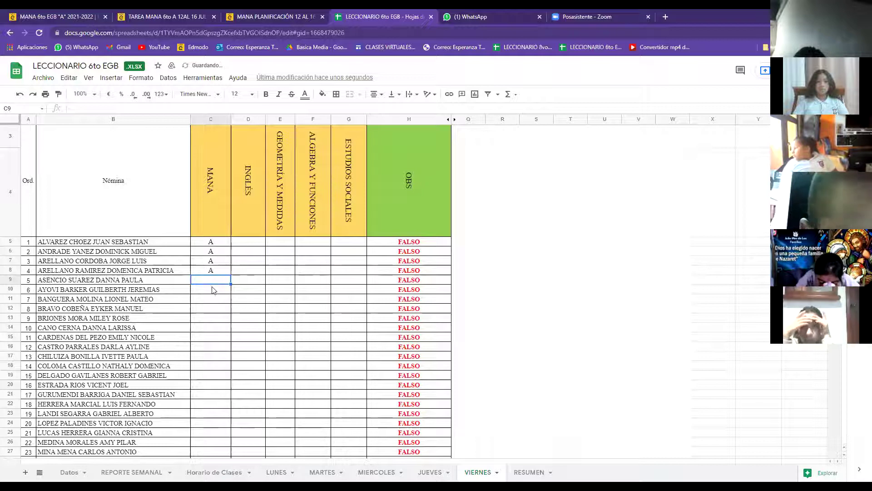
{"action": "type", "text": "A"}
{"action": "key", "text": "Return"}
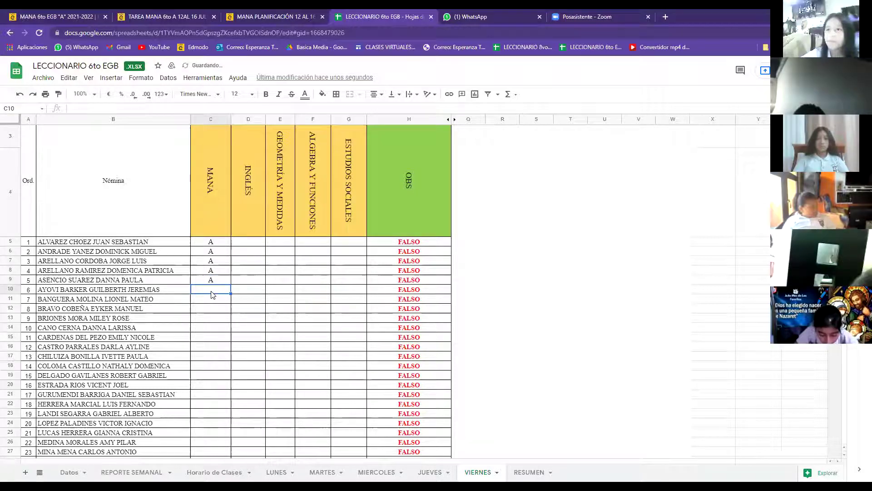
{"action": "type", "text": "A"}
{"action": "key", "text": "Return"}
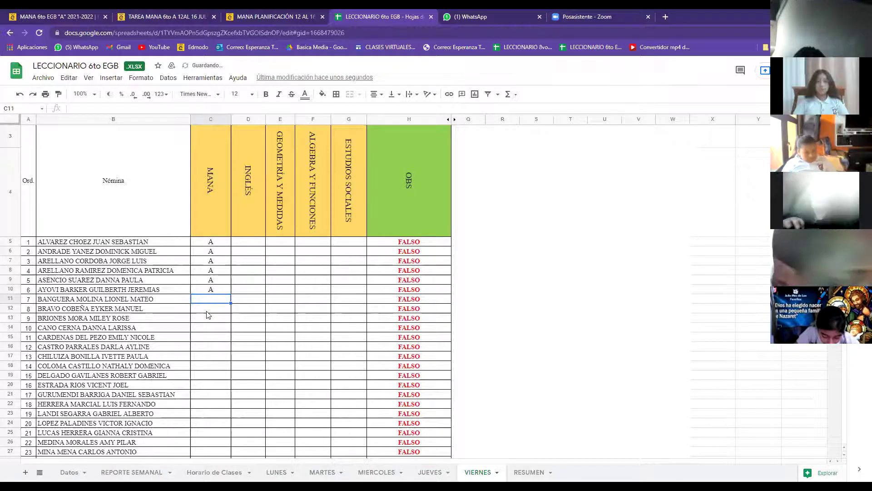
Step: Enter A in the MANA column for students 7 to 12, cells C11 to C16
{"action": "type", "text": "A"}
{"action": "key", "text": "Return"}
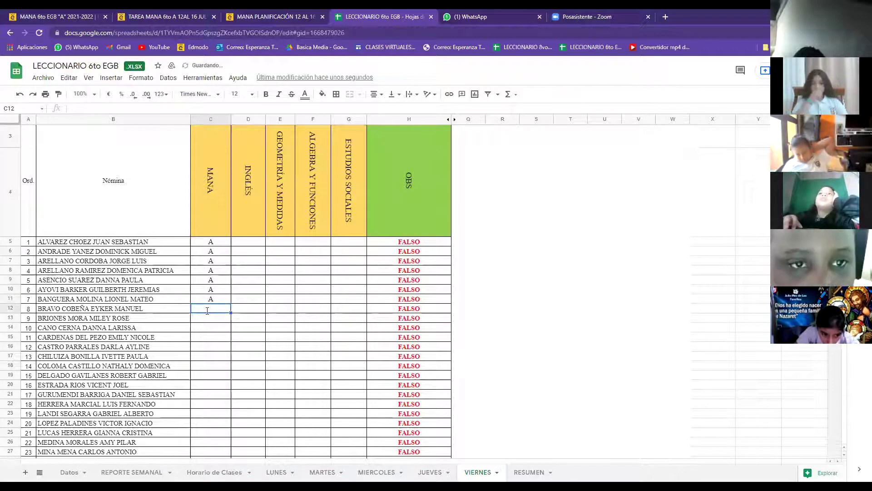
{"action": "type", "text": "A"}
{"action": "key", "text": "Return"}
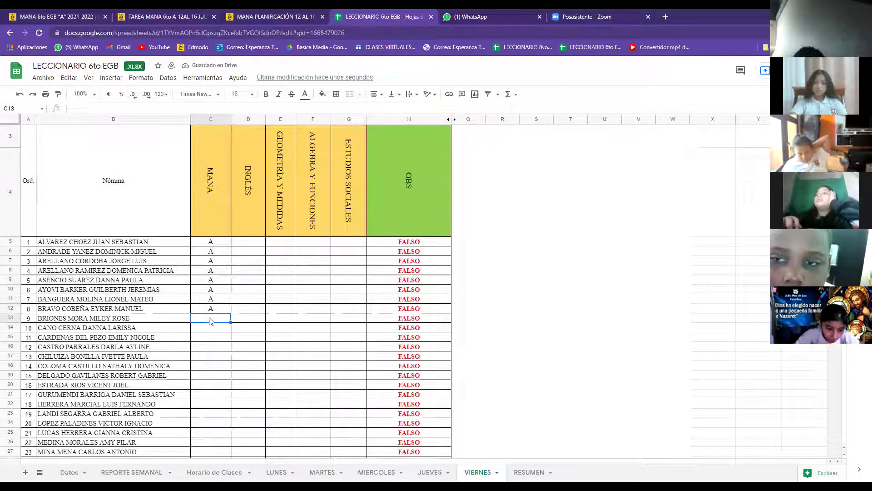
{"action": "type", "text": "A"}
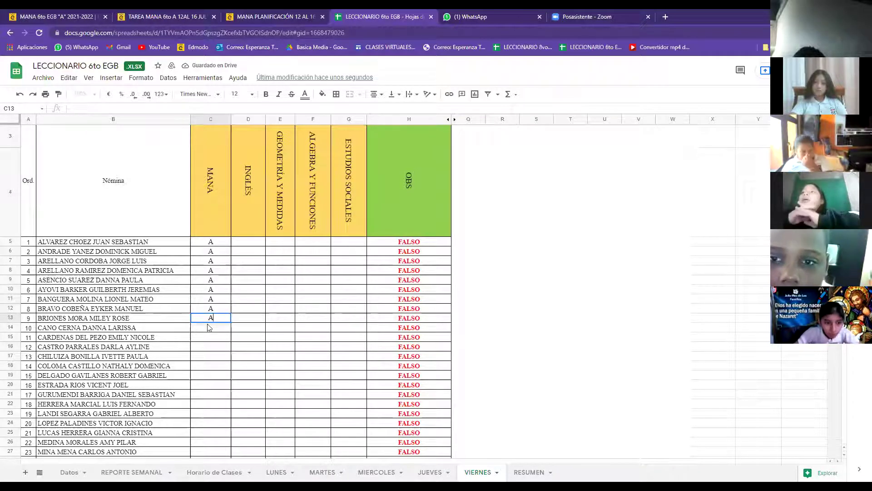
{"action": "key", "text": "Return"}
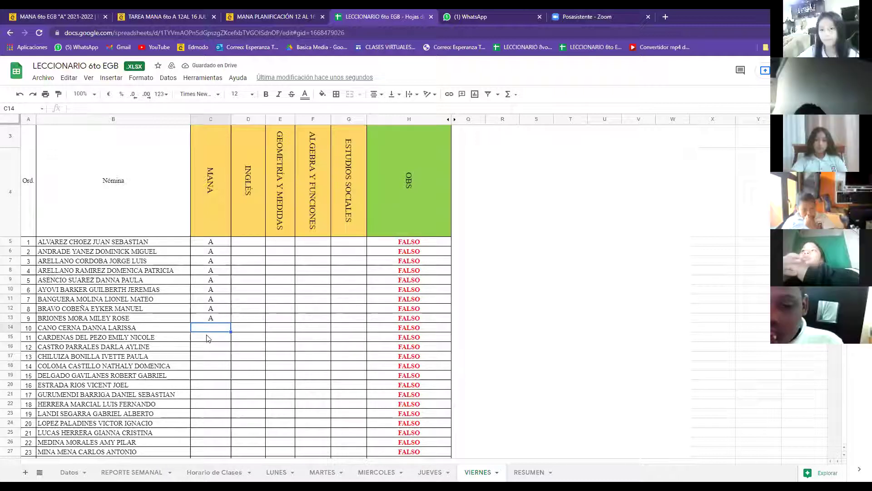
{"action": "type", "text": "A"}
{"action": "key", "text": "Return"}
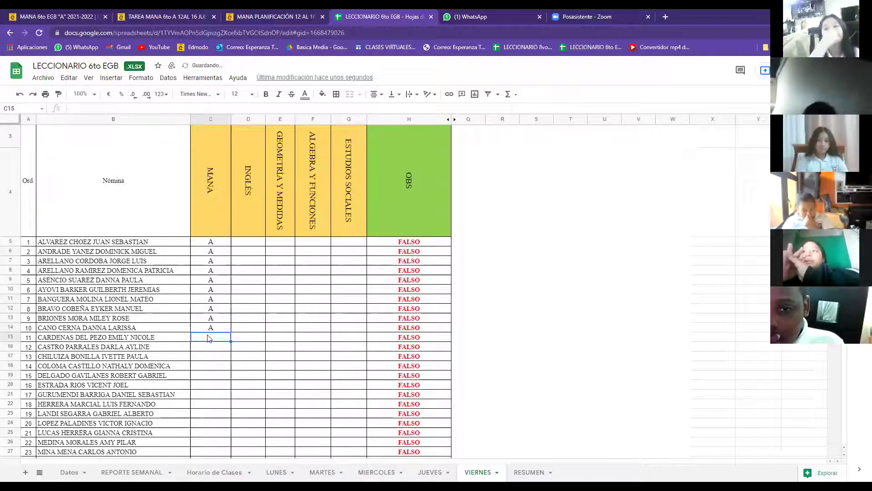
{"action": "type", "text": "A"}
{"action": "key", "text": "Return"}
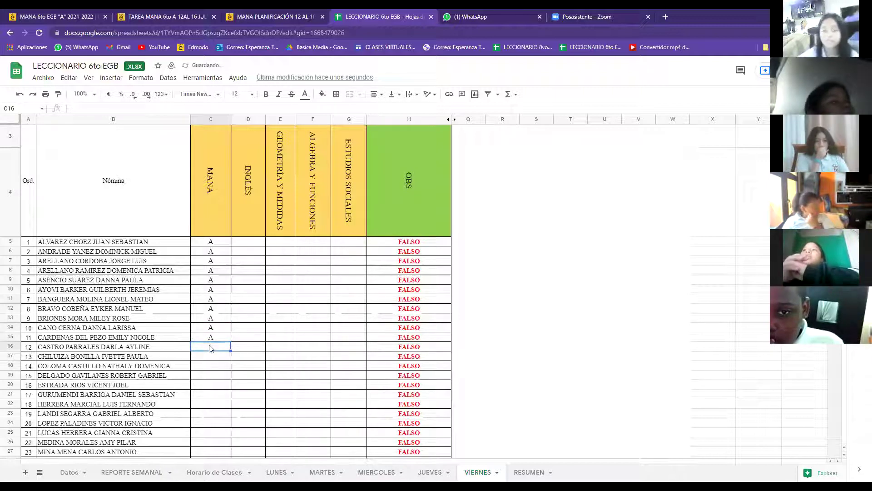
{"action": "type", "text": "A"}
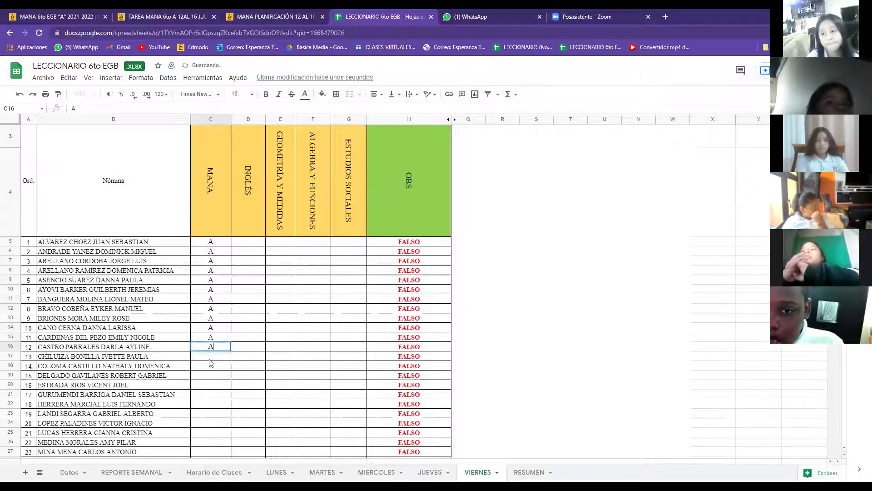
{"action": "key", "text": "Return"}
Step: Enter A in the MANA column for students 13 to 16, cells C17 to C20
{"action": "scroll", "coordinate": [227, 332], "scroll_direction": "down", "scroll_amount": 1}
{"action": "scroll", "coordinate": [217, 258], "scroll_direction": "down", "scroll_amount": 1}
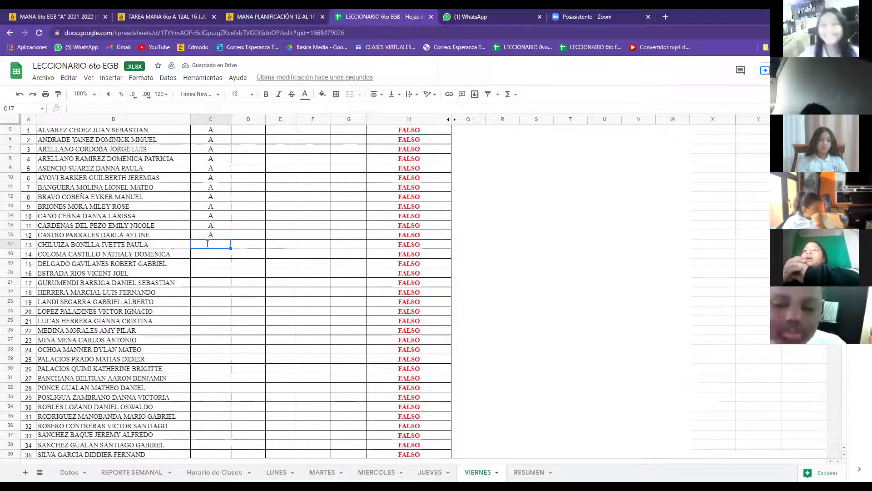
{"action": "type", "text": "A"}
{"action": "key", "text": "Return"}
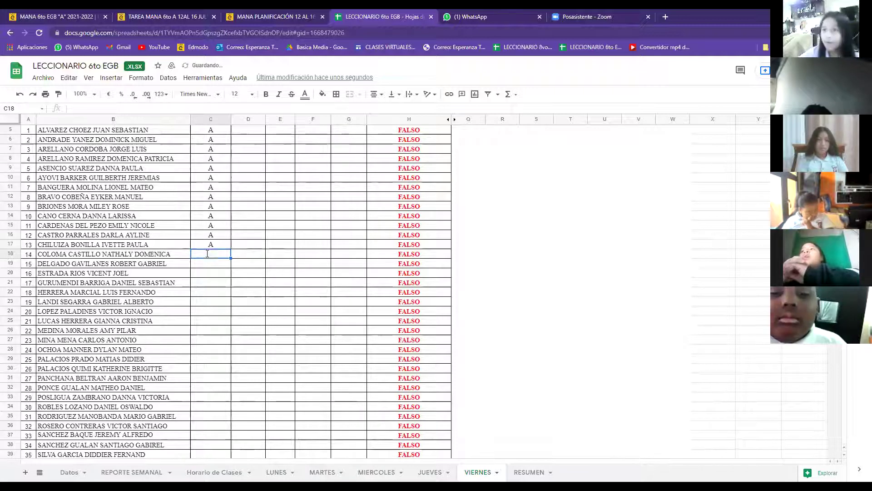
{"action": "type", "text": "A"}
{"action": "key", "text": "Return"}
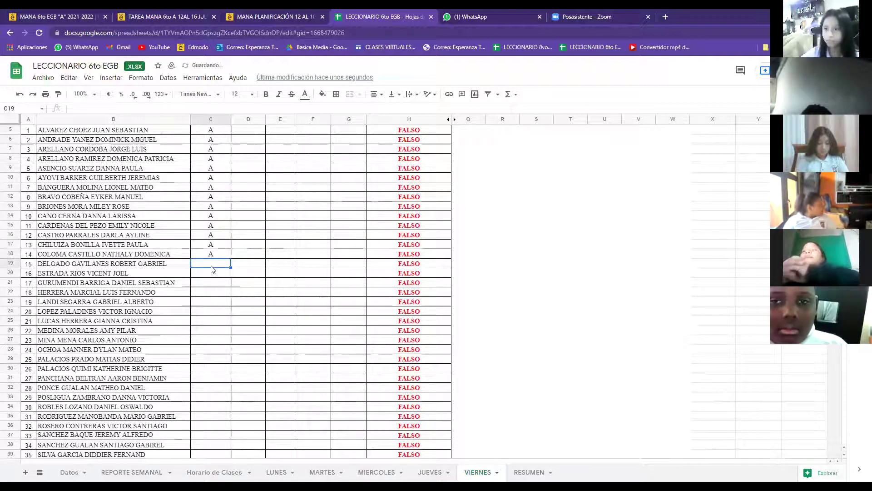
{"action": "type", "text": "A"}
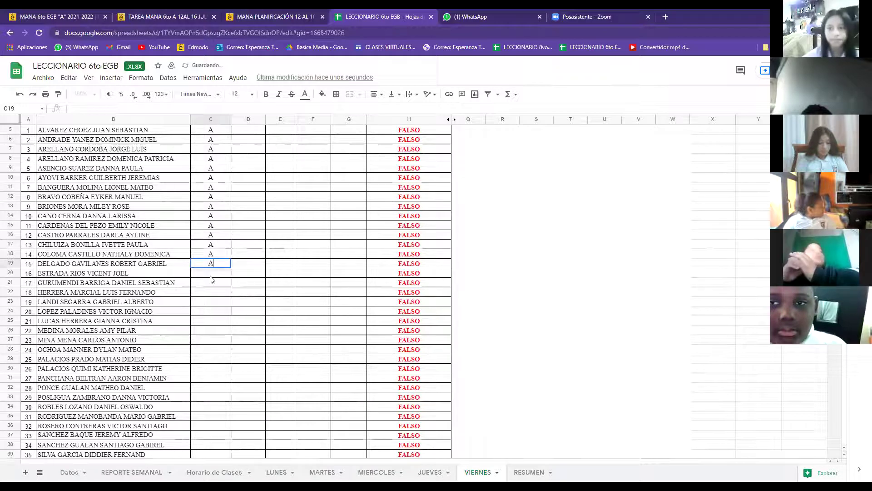
{"action": "key", "text": "Return"}
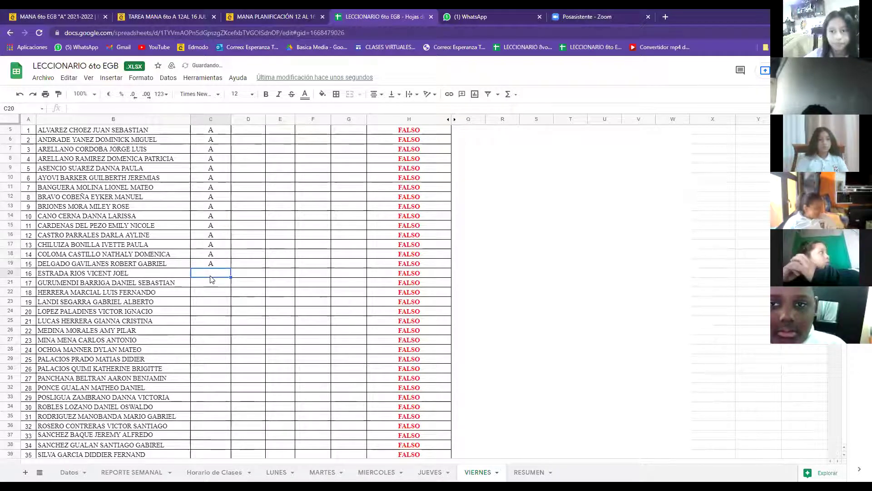
{"action": "type", "text": "A"}
{"action": "key", "text": "Return"}
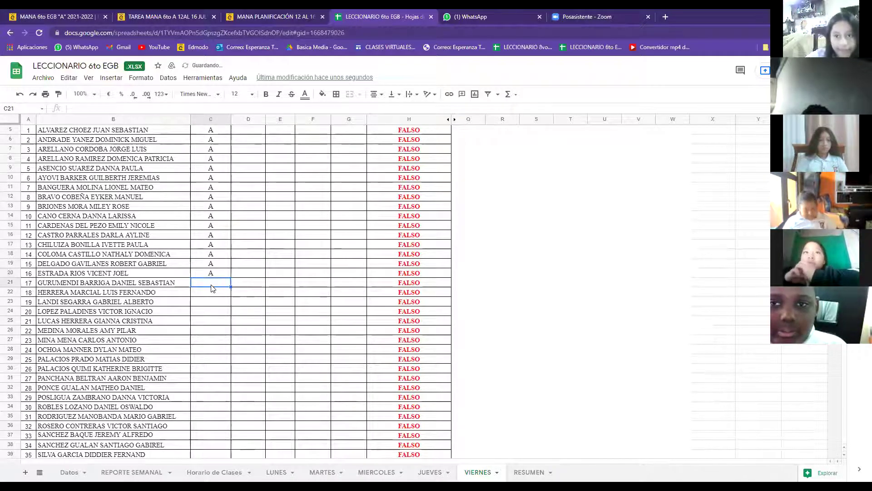
Step: Enter A in the MANA column for students 17 to 22, cells C21 to C26
{"action": "type", "text": "A"}
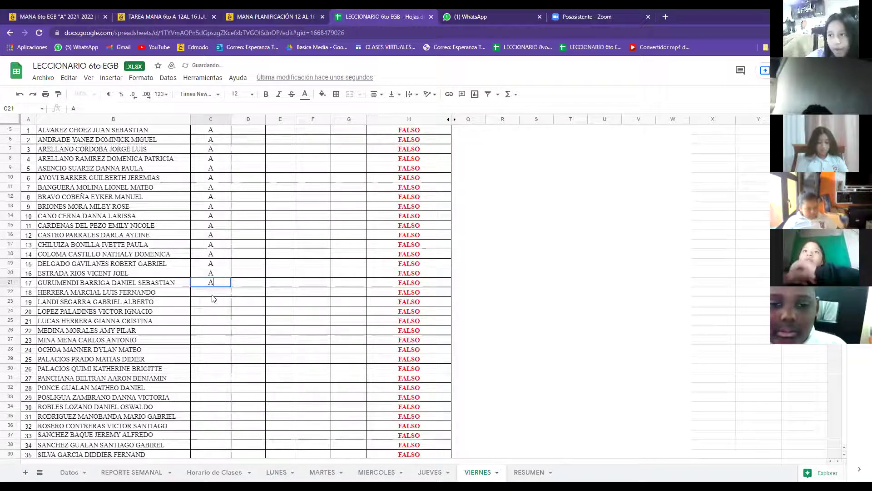
{"action": "key", "text": "Return"}
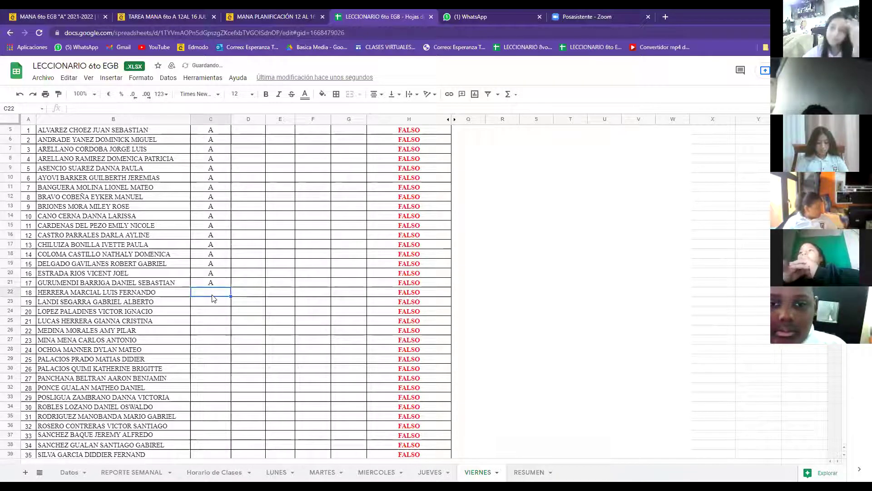
{"action": "type", "text": "A"}
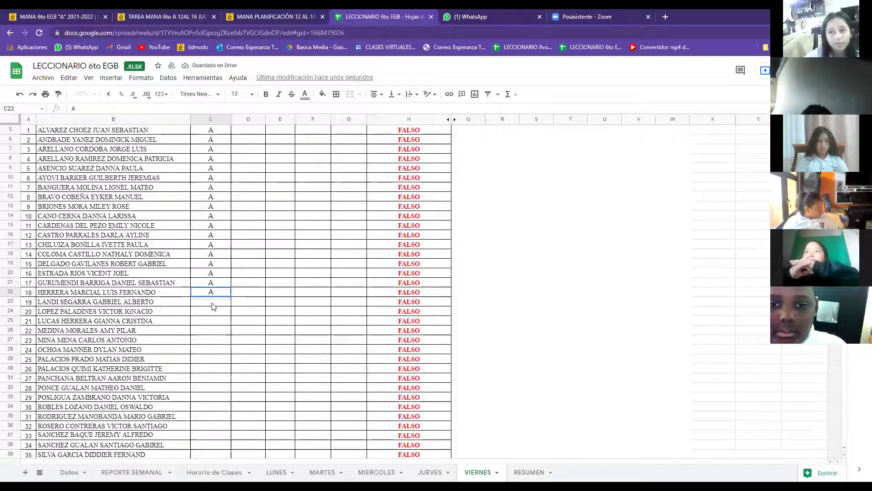
{"action": "key", "text": "Return"}
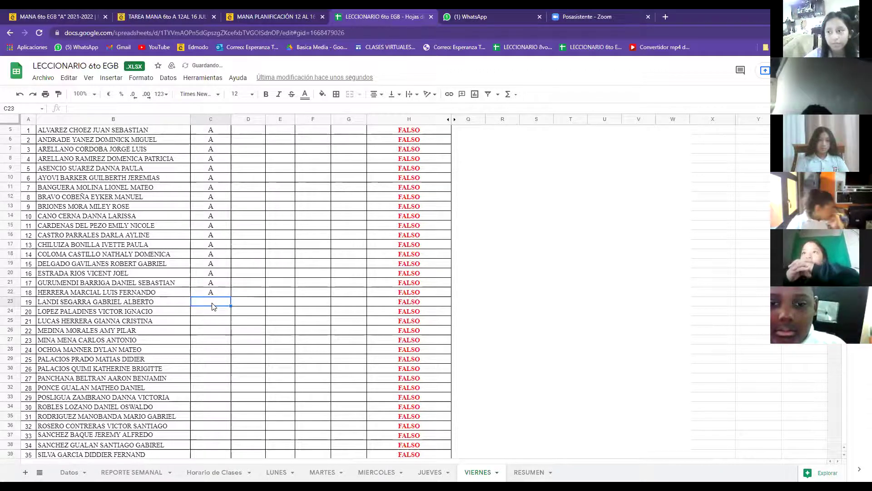
{"action": "type", "text": "A"}
{"action": "key", "text": "Return"}
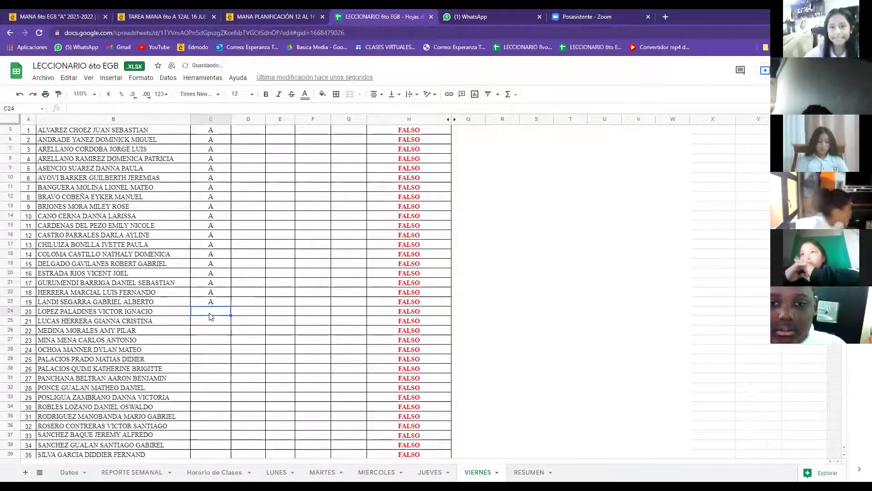
{"action": "type", "text": "A"}
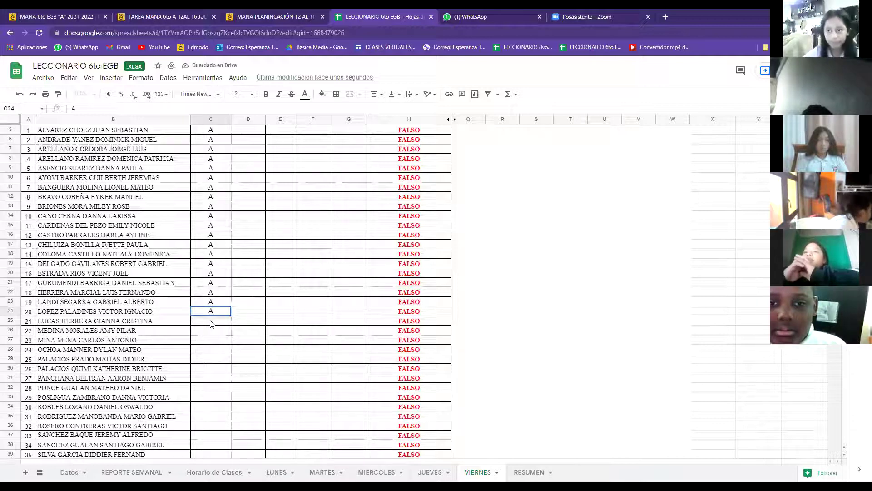
{"action": "key", "text": "Return"}
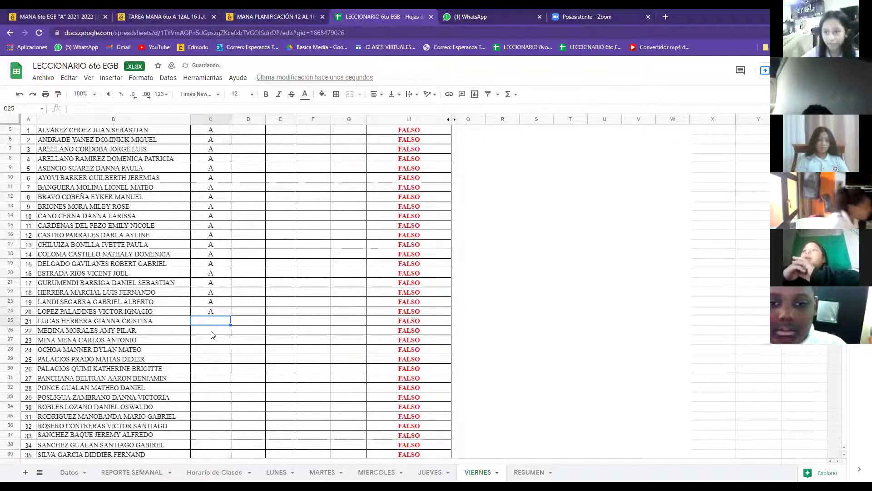
{"action": "type", "text": "A"}
{"action": "key", "text": "Return"}
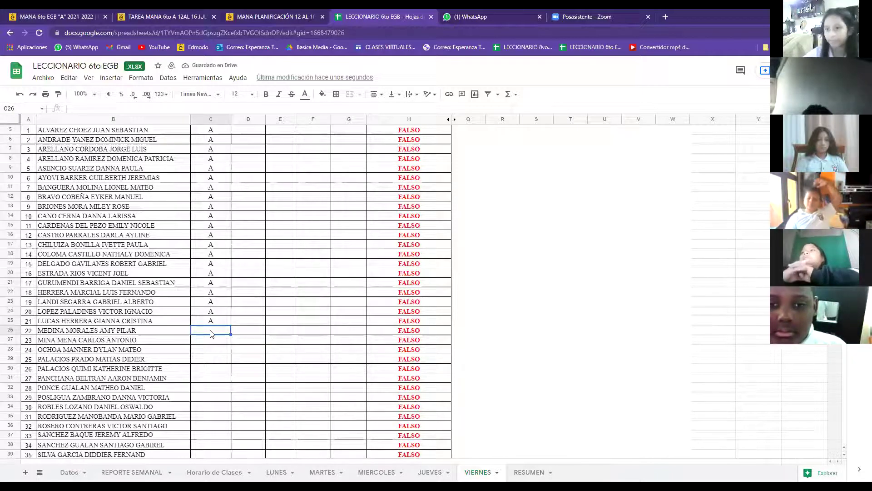
{"action": "type", "text": "A"}
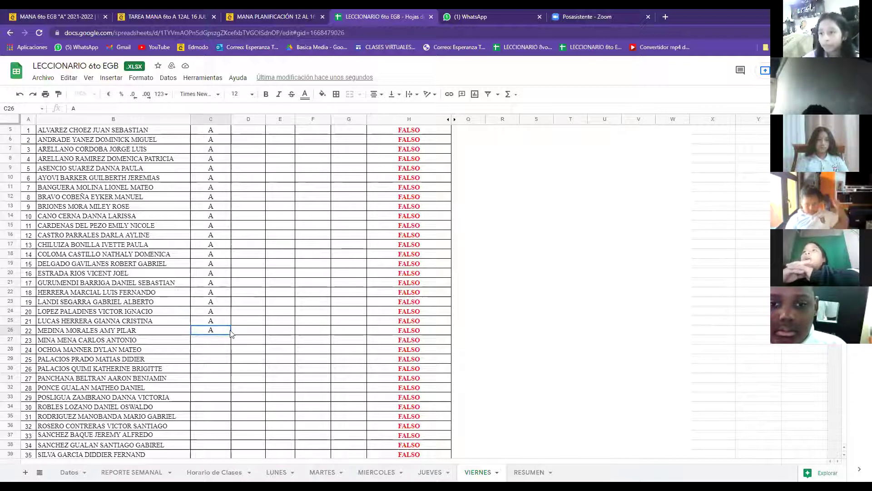
{"action": "key", "text": "Return"}
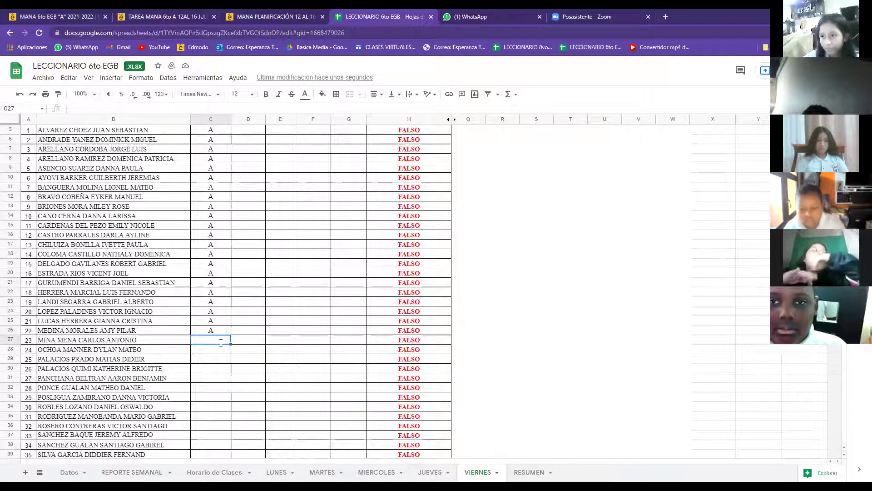
Step: Enter the absence mark F in the MANA column for students 23 and 24, cells C27 and C28
{"action": "type", "text": "F"}
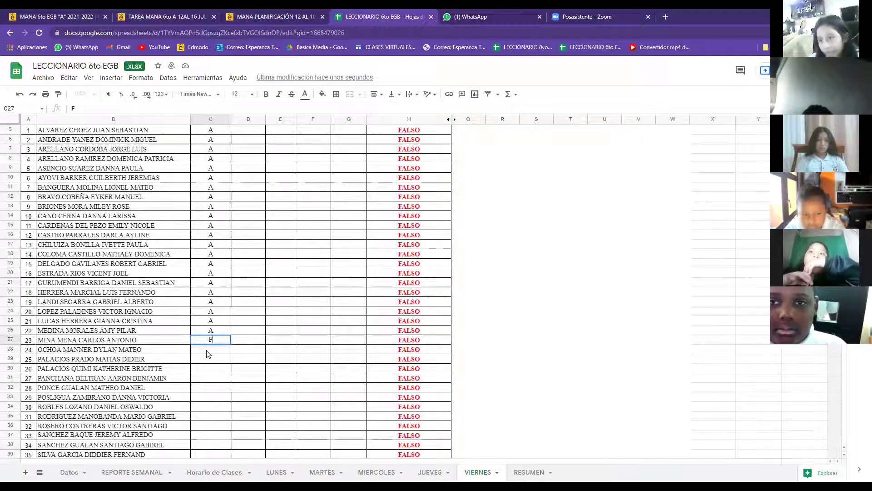
{"action": "key", "text": "Return"}
{"action": "type", "text": "F"}
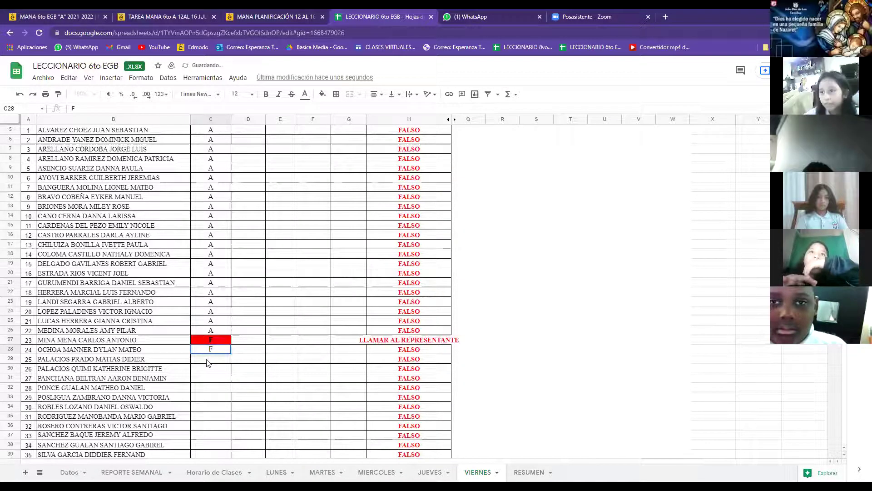
{"action": "key", "text": "Return"}
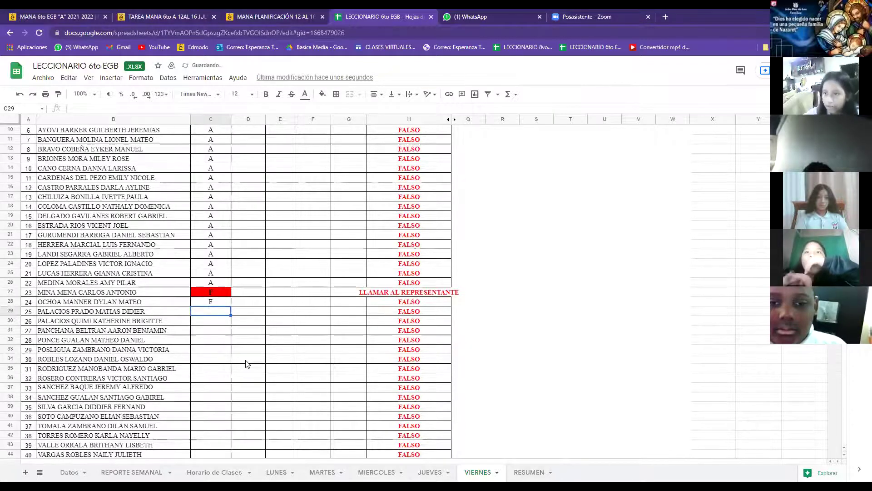
Step: Enter A in the MANA column for students 25 to 27, cells C29 to C31, and F for student 28 in C32
{"action": "scroll", "coordinate": [222, 273], "scroll_direction": "down", "scroll_amount": 3}
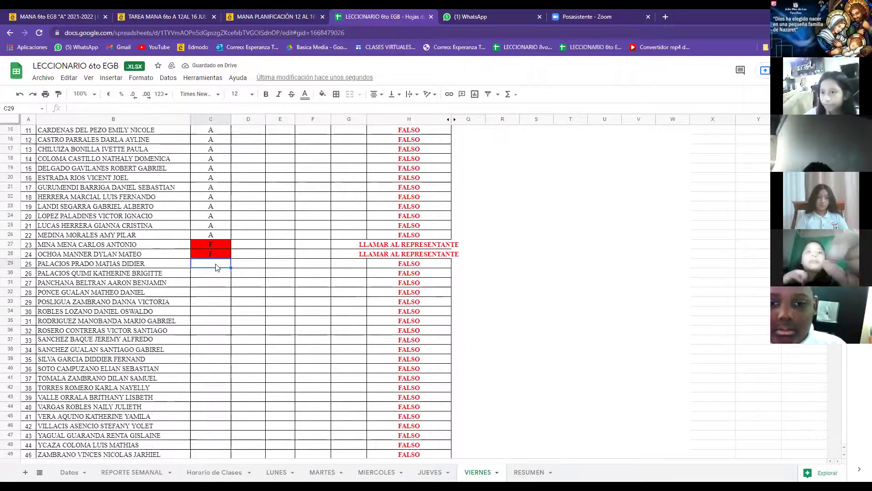
{"action": "type", "text": "A"}
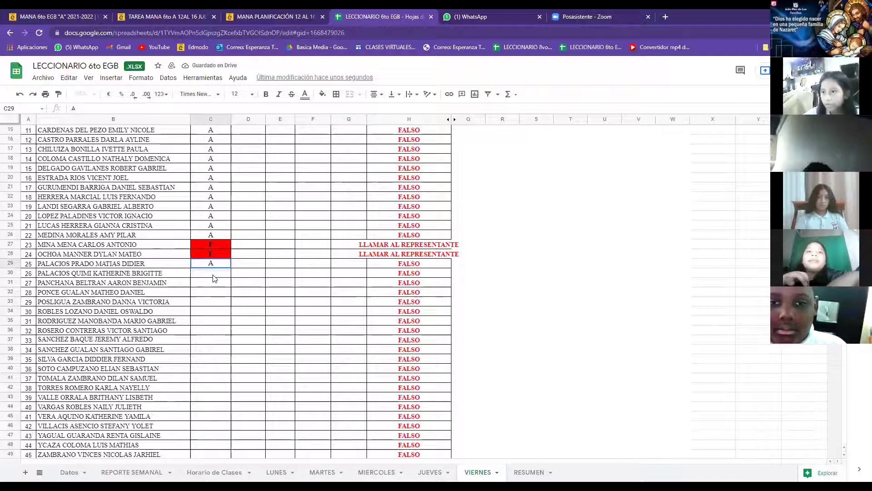
{"action": "key", "text": "Return"}
{"action": "type", "text": "A"}
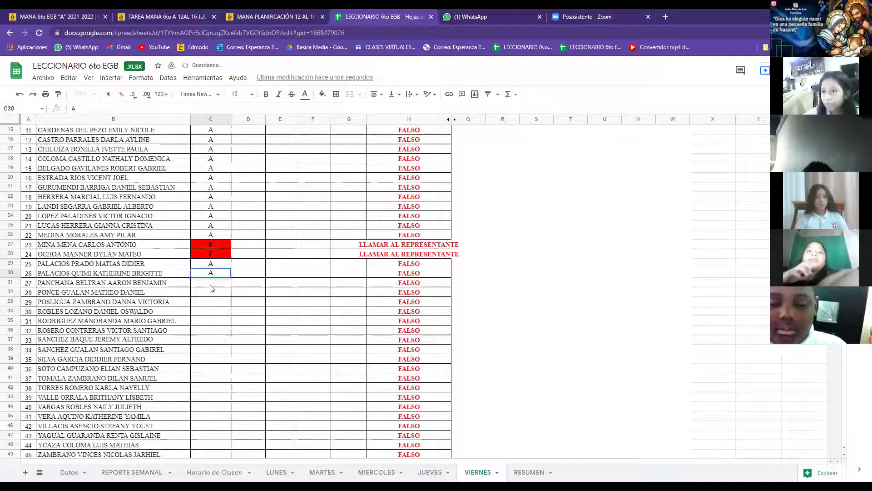
{"action": "key", "text": "Return"}
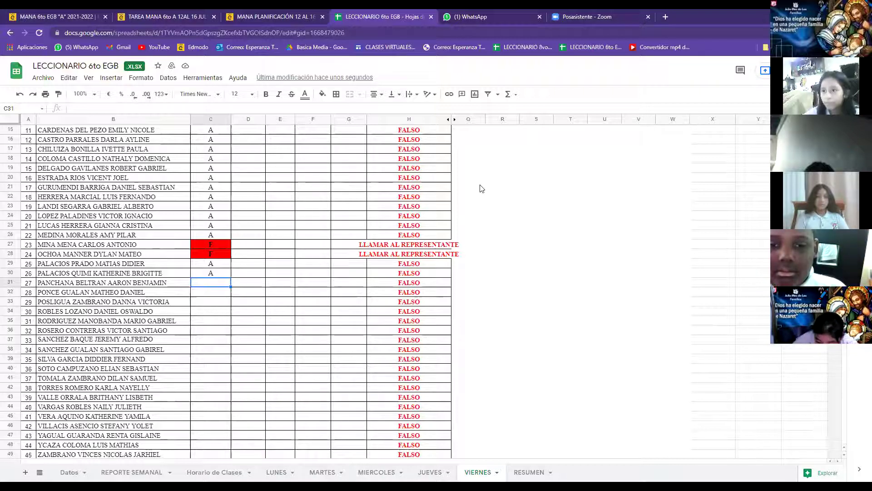
{"action": "type", "text": "A"}
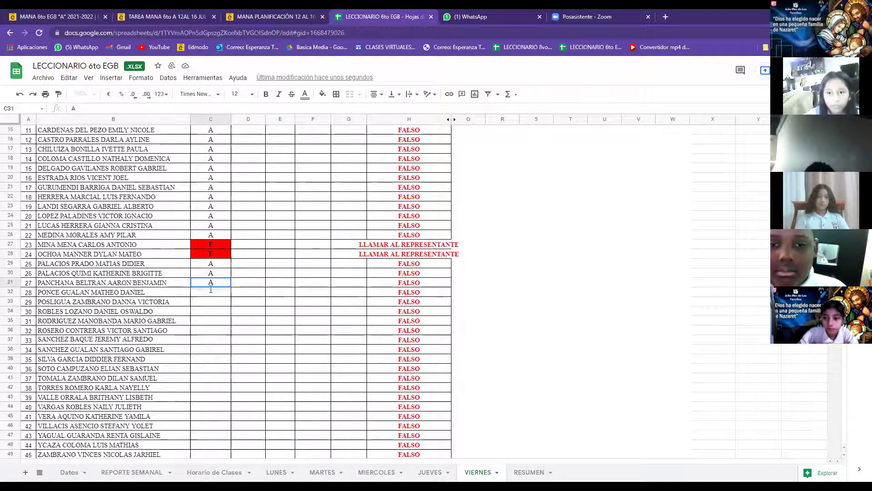
{"action": "key", "text": "Return"}
{"action": "type", "text": "F"}
{"action": "key", "text": "Return"}
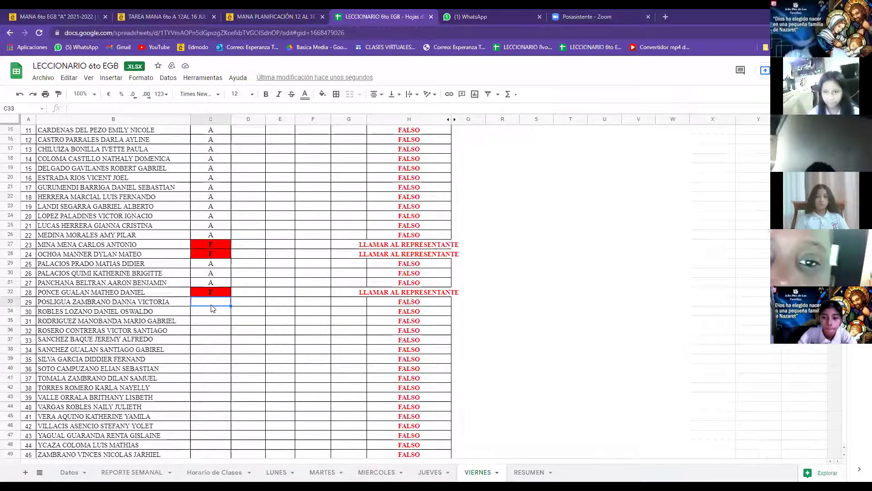
Step: Enter A in the MANA column for students 29 to 33, cells C33 to C37
{"action": "type", "text": "A"}
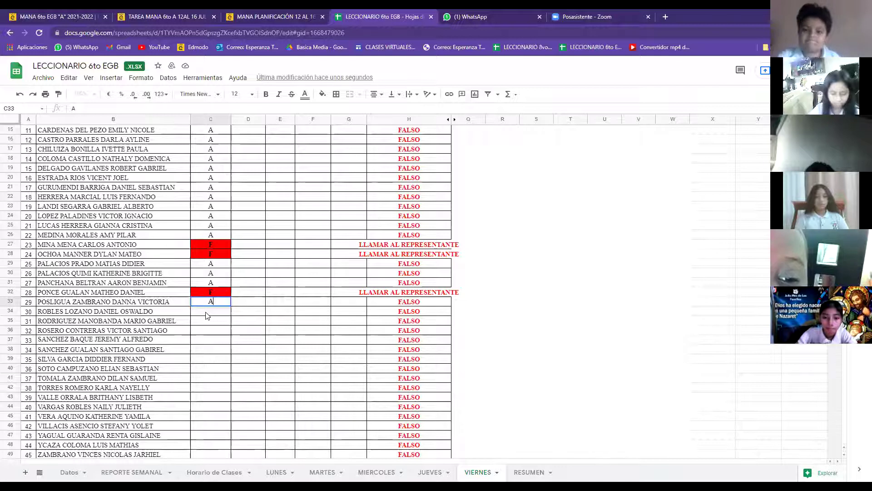
{"action": "key", "text": "Return"}
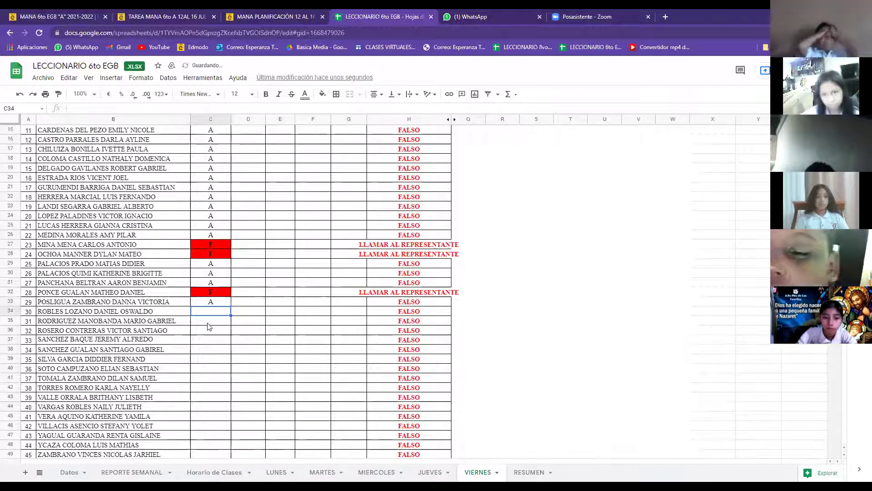
{"action": "type", "text": "A"}
{"action": "key", "text": "Return"}
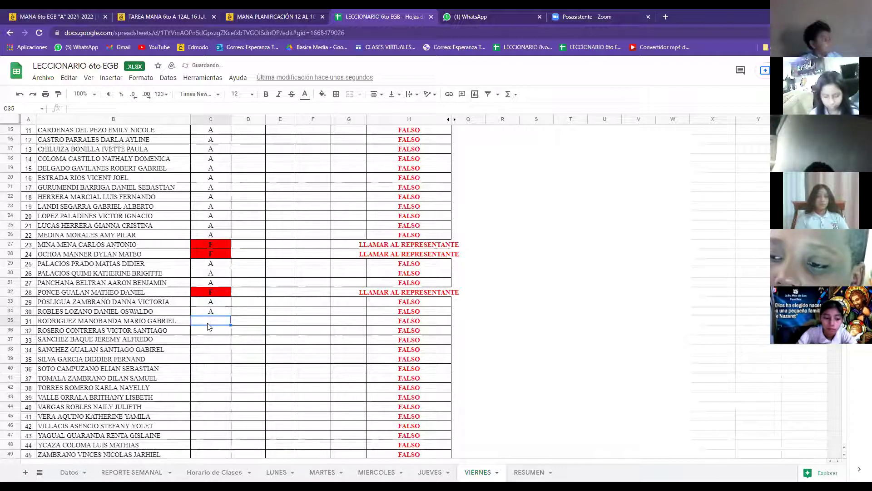
{"action": "type", "text": "A"}
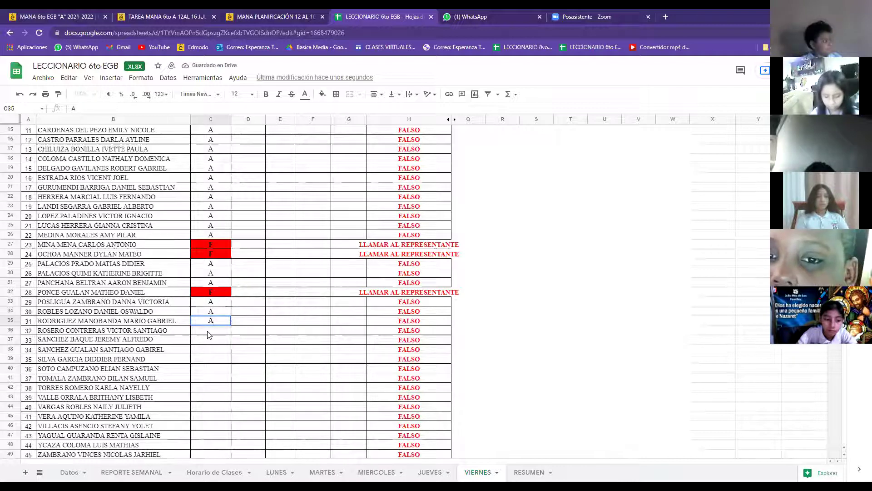
{"action": "key", "text": "Return"}
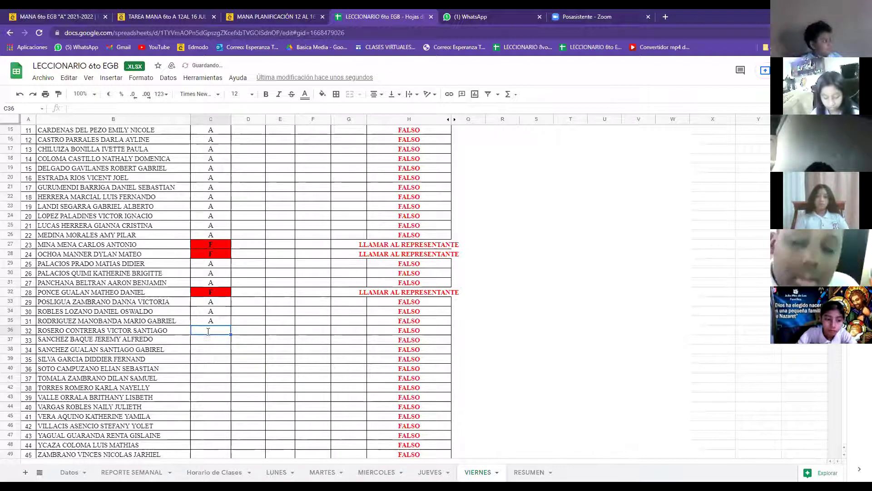
{"action": "type", "text": "A"}
{"action": "key", "text": "Return"}
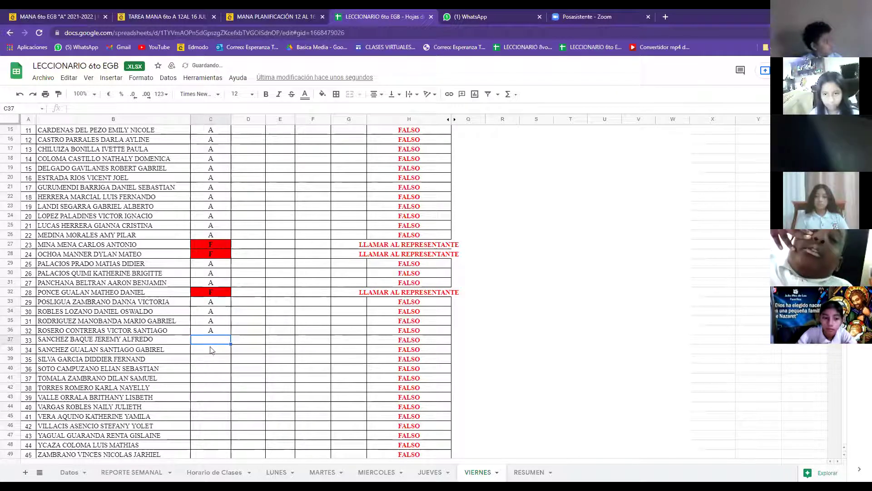
{"action": "type", "text": "A"}
{"action": "key", "text": "Return"}
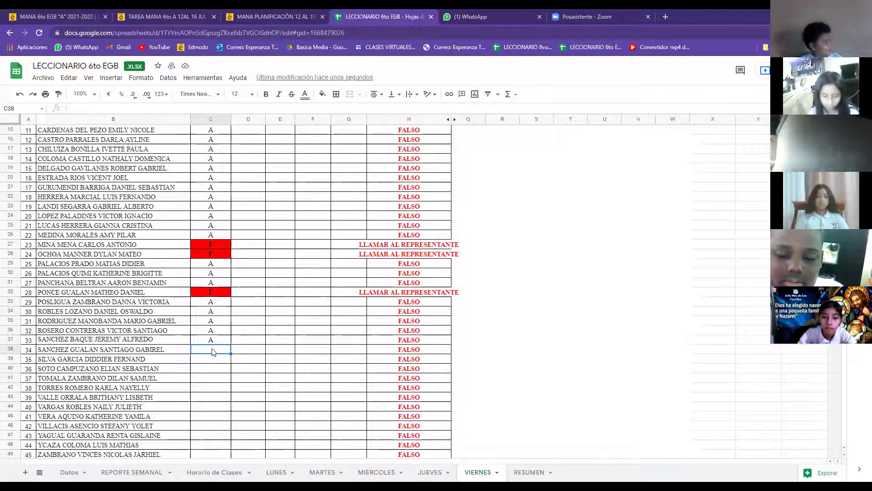
Step: Enter A in the MANA column for student 34, cell C38
{"action": "type", "text": "F"}
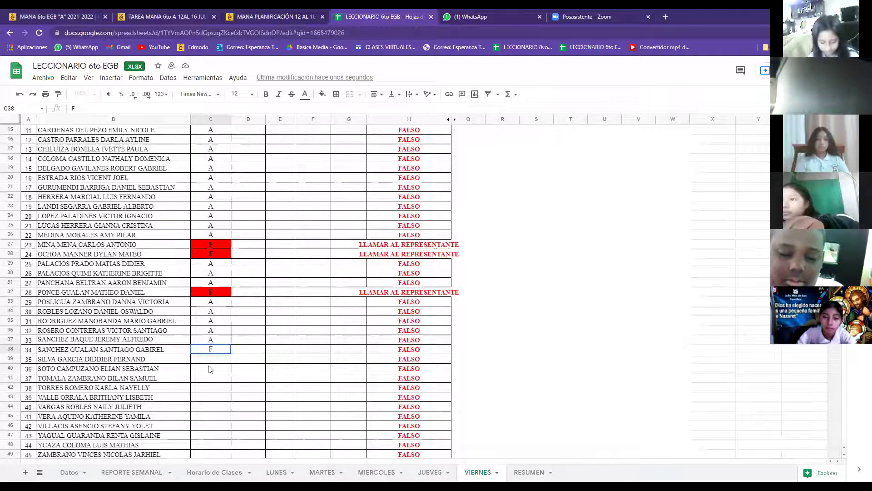
{"action": "scroll", "coordinate": [213, 349], "scroll_direction": "down", "scroll_amount": 1}
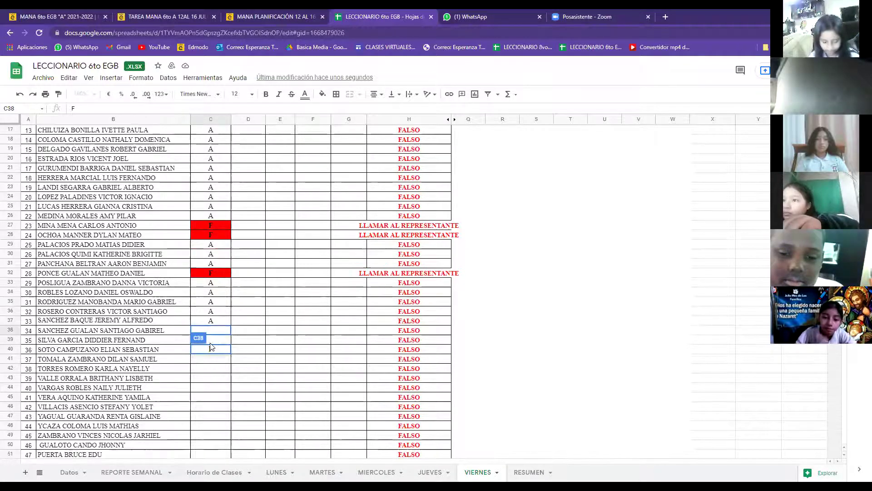
{"action": "scroll", "coordinate": [211, 248], "scroll_direction": "down", "scroll_amount": 3}
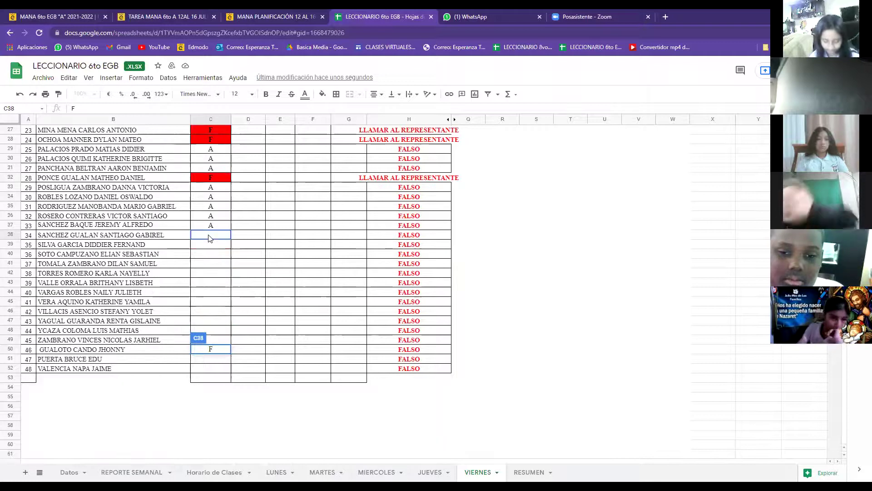
{"action": "key", "text": "BackSpace"}
{"action": "type", "text": "A"}
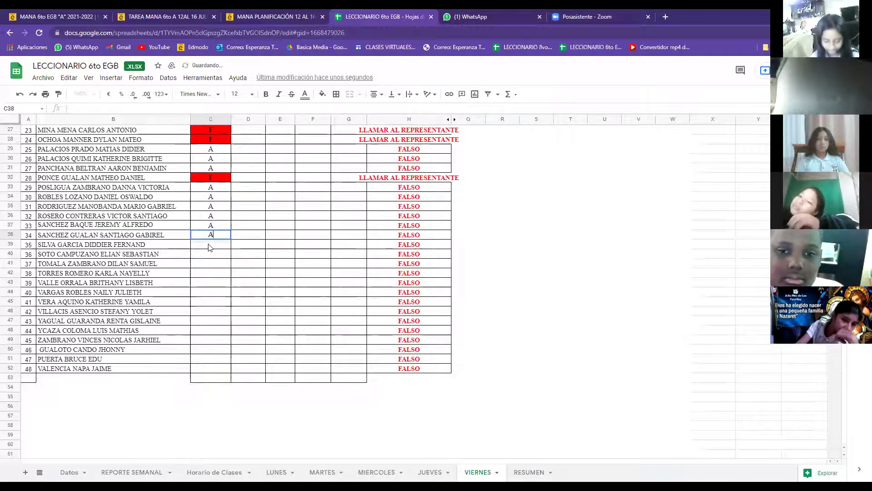
{"action": "key", "text": "Return"}
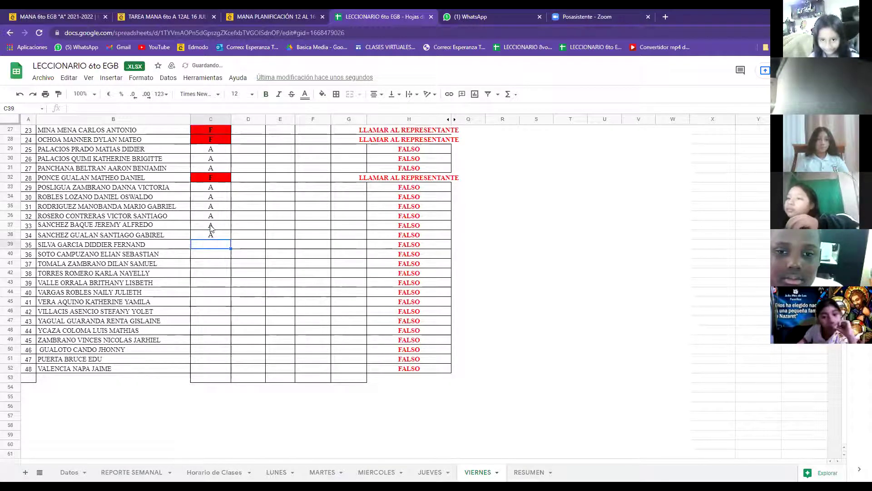
Step: Set student 34's mark in the MANA column, cell C38, to F
{"action": "left_click", "coordinate": [211, 235]}
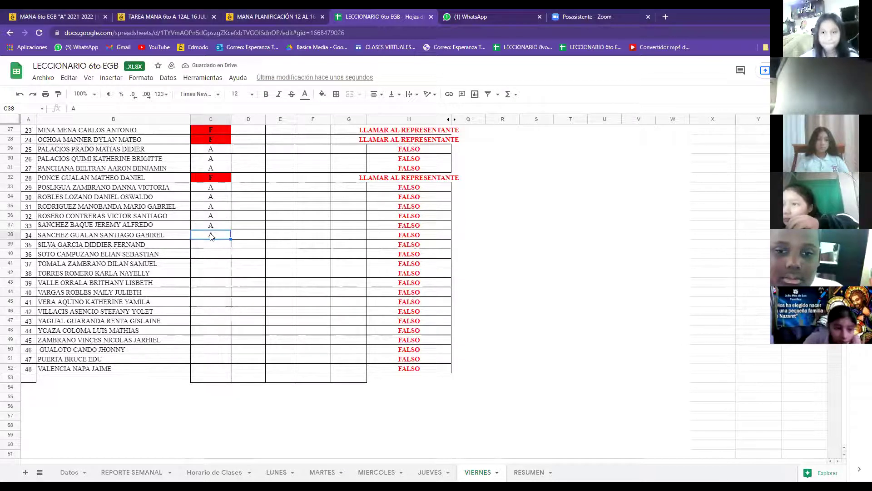
{"action": "type", "text": "F"}
{"action": "key", "text": "Return"}
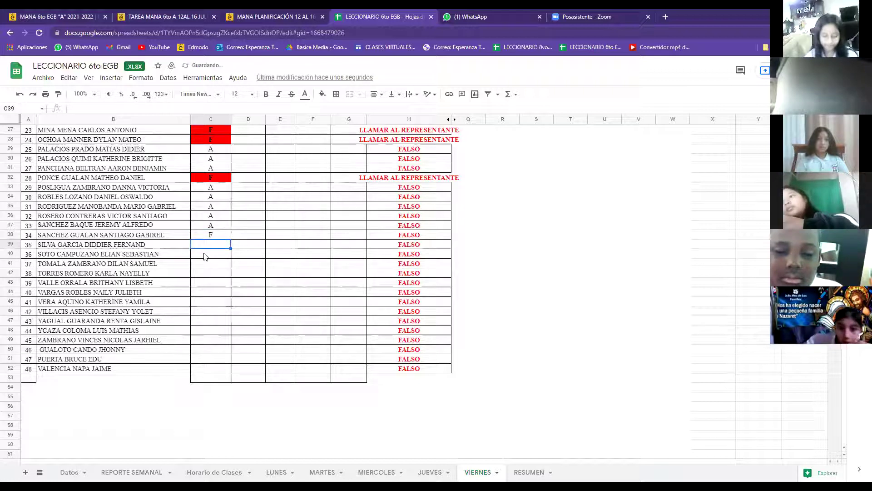
Step: Enter A in the MANA column for students 35 to 39, cells C39 to C43
{"action": "type", "text": "A"}
{"action": "key", "text": "Return"}
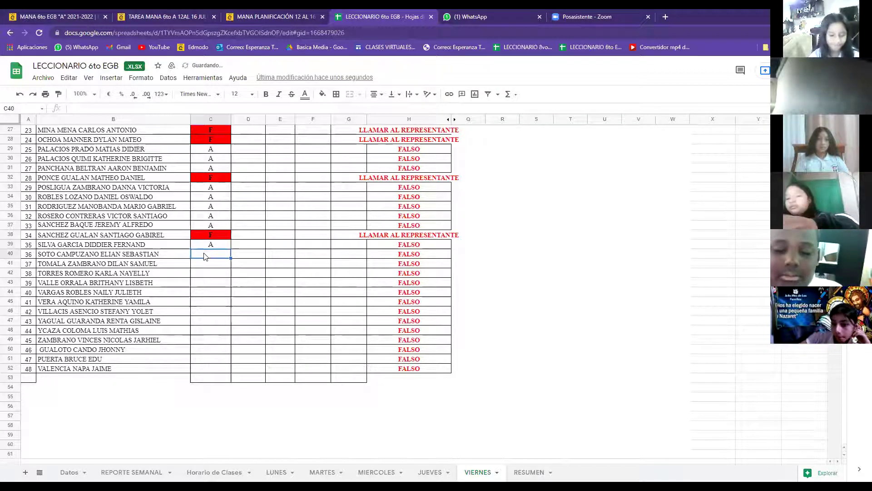
{"action": "type", "text": "A"}
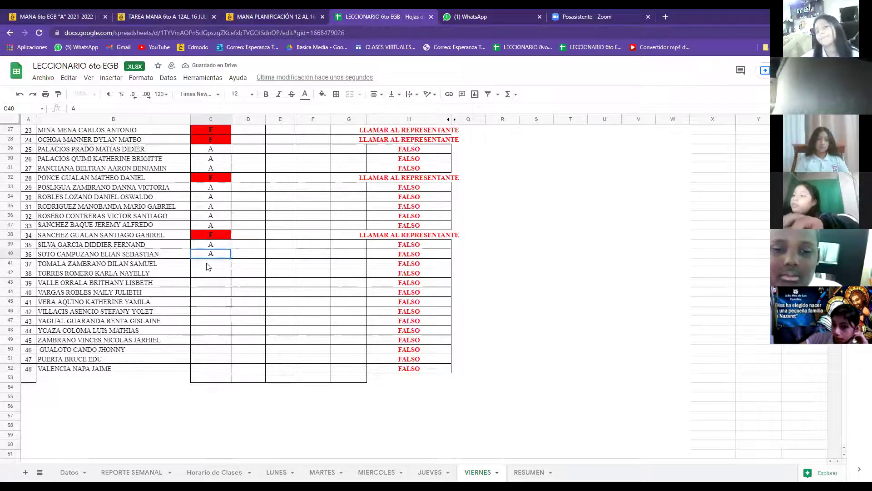
{"action": "key", "text": "Return"}
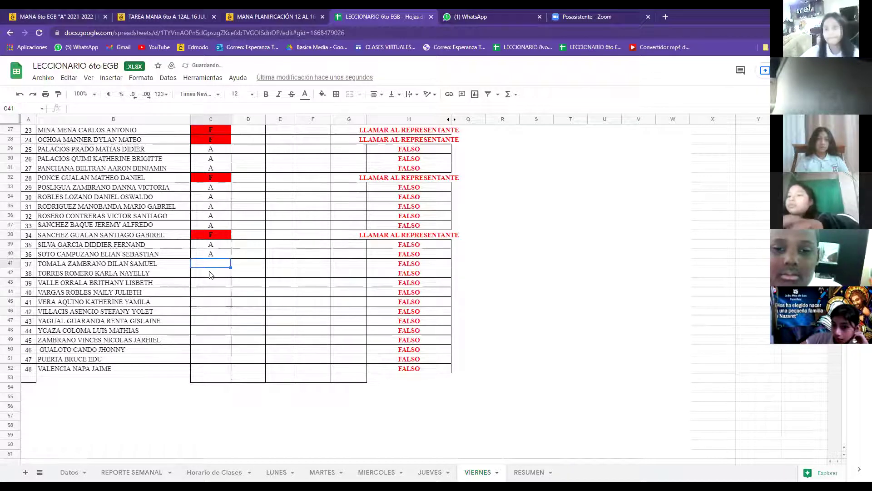
{"action": "type", "text": "A"}
{"action": "key", "text": "Return"}
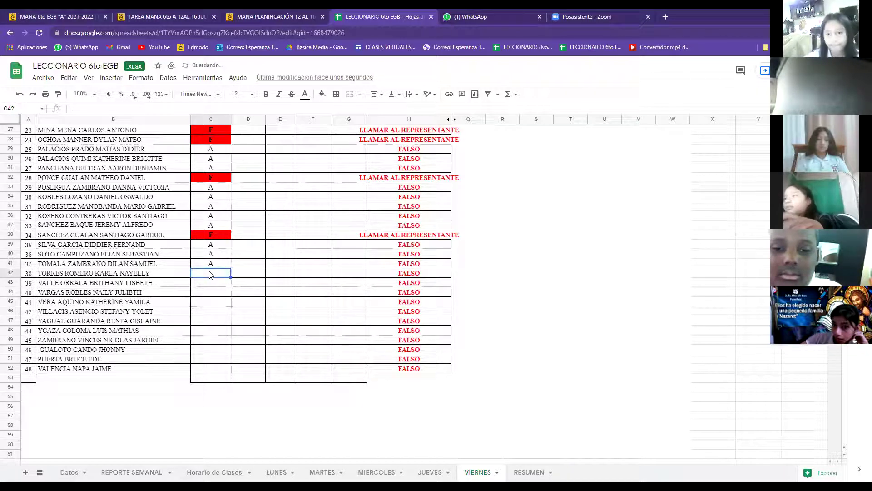
{"action": "type", "text": "A"}
{"action": "key", "text": "Return"}
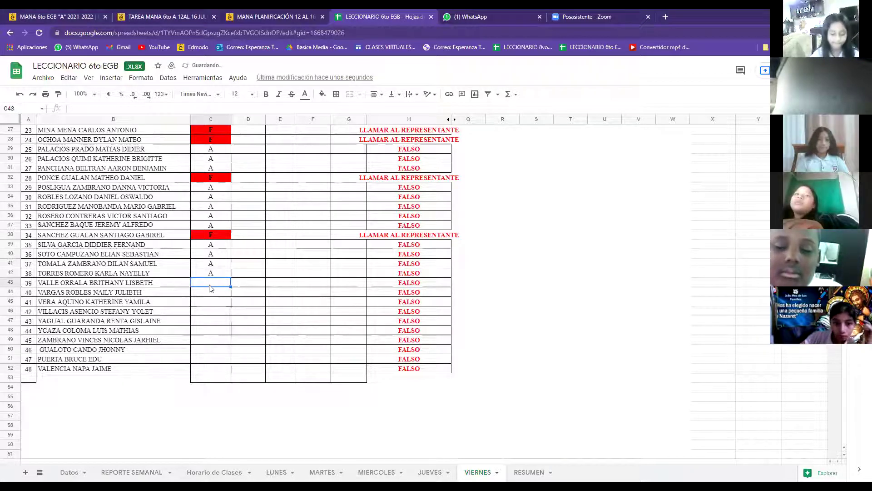
{"action": "type", "text": "A"}
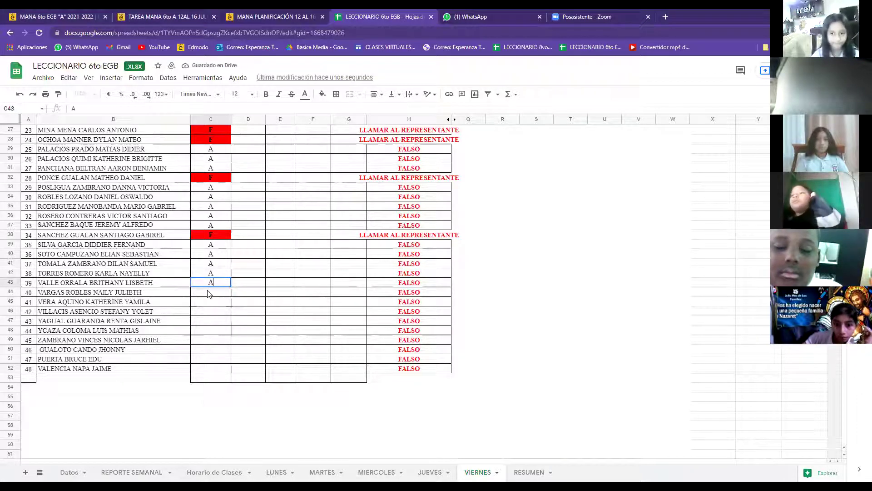
{"action": "key", "text": "Return"}
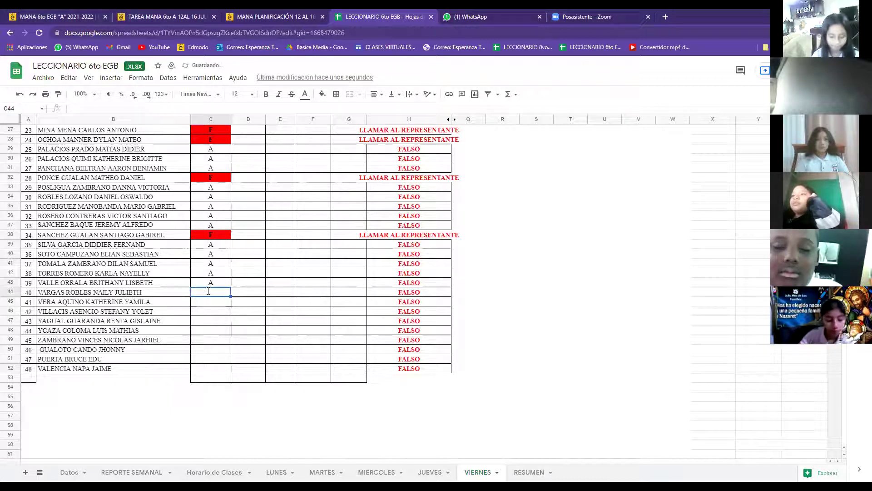
Step: Enter A in the MANA column for students 40 to 44, cells C44 to C48
{"action": "type", "text": "A"}
{"action": "key", "text": "Return"}
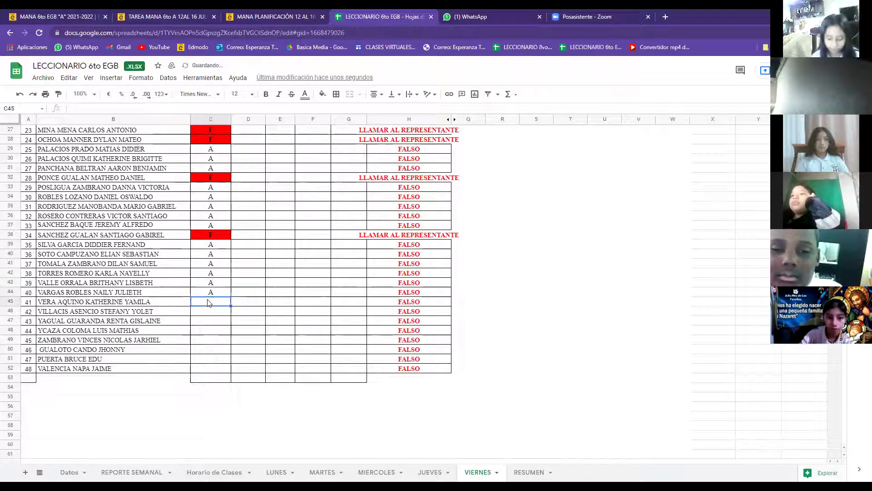
{"action": "type", "text": "A"}
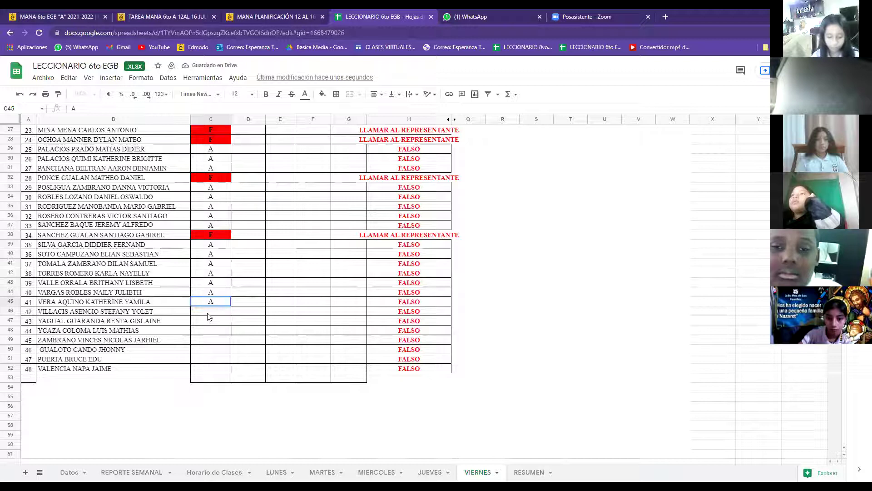
{"action": "key", "text": "Return"}
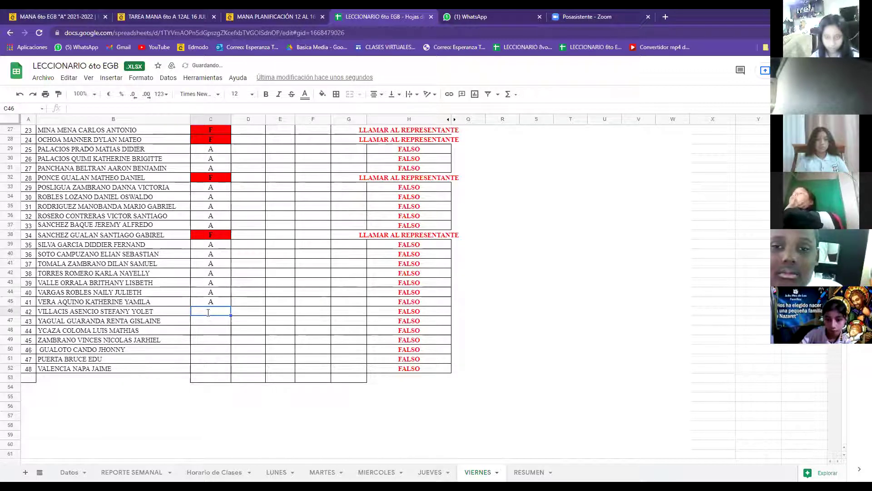
{"action": "type", "text": "A"}
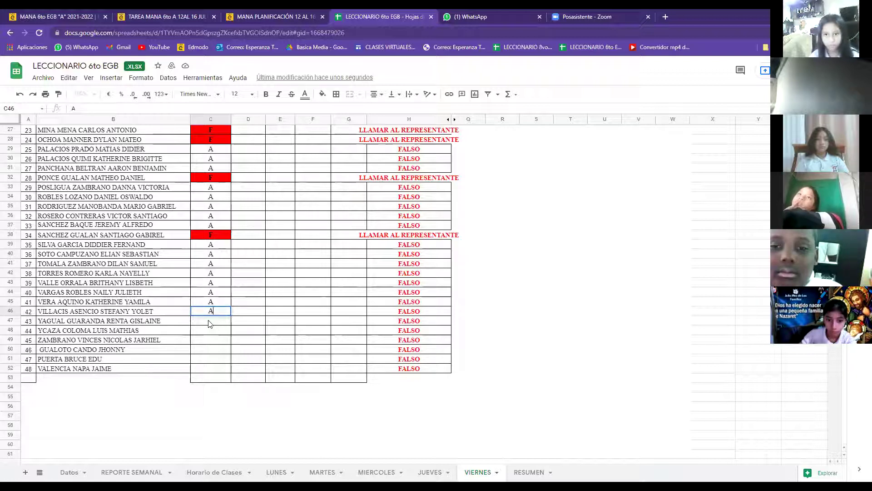
{"action": "left_click", "coordinate": [210, 323]}
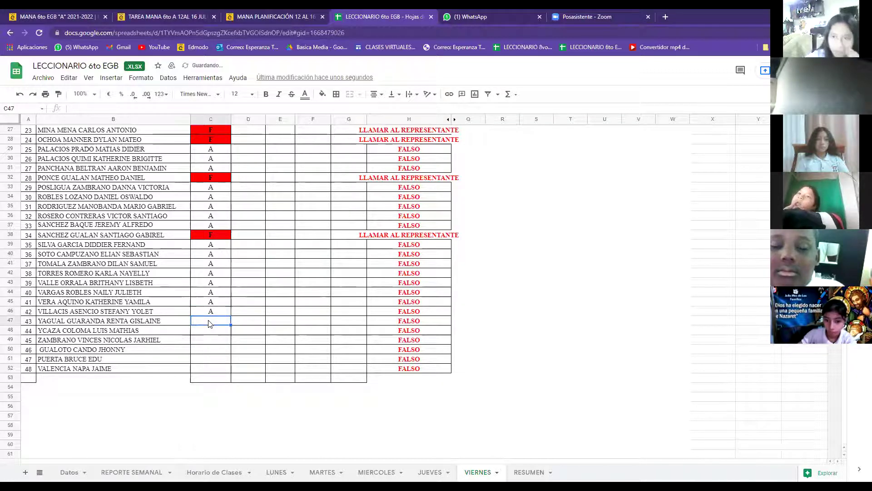
{"action": "type", "text": "A"}
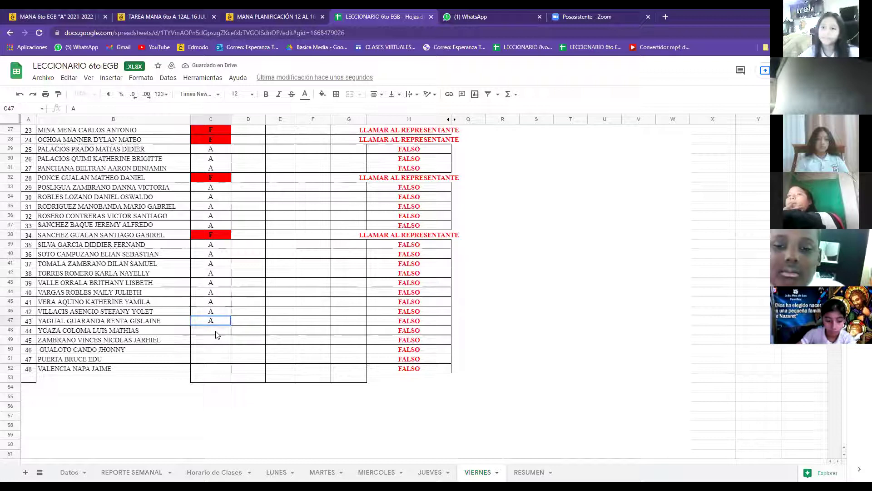
{"action": "left_click", "coordinate": [216, 332]}
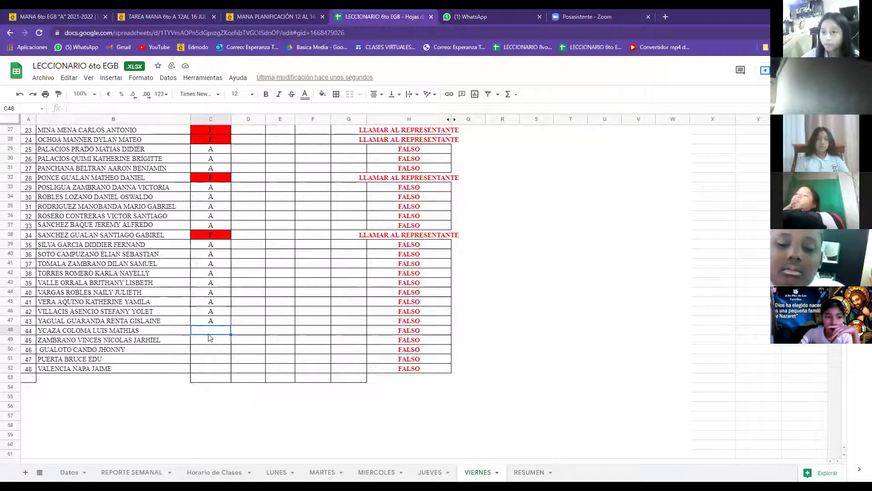
{"action": "type", "text": "A"}
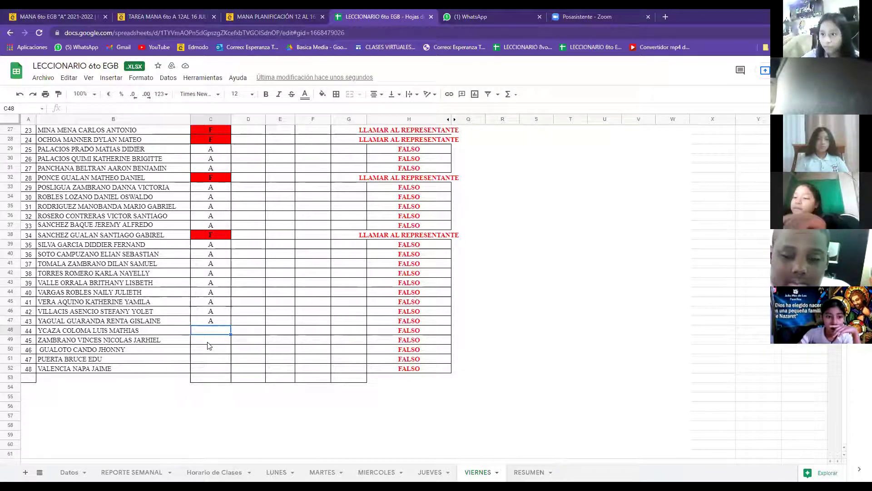
{"action": "key", "text": "Return"}
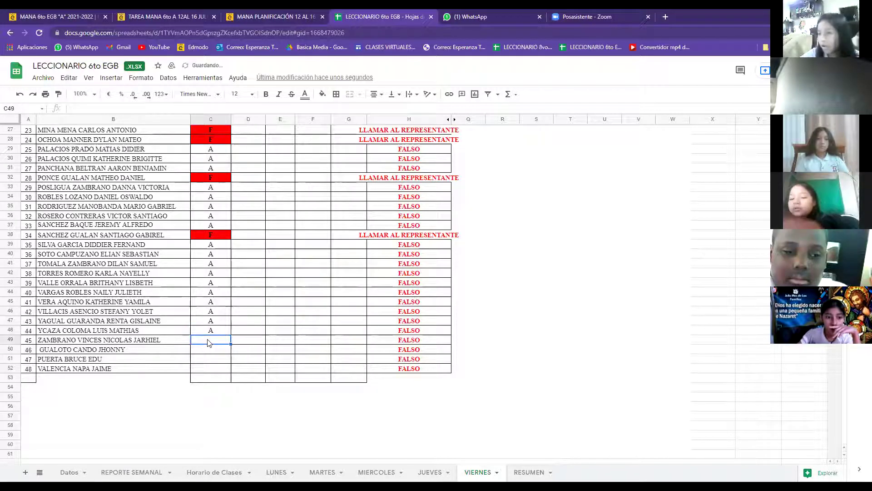
Step: Enter A in the MANA column for students 45 to 48, cells C49 to C52
{"action": "type", "text": "A"}
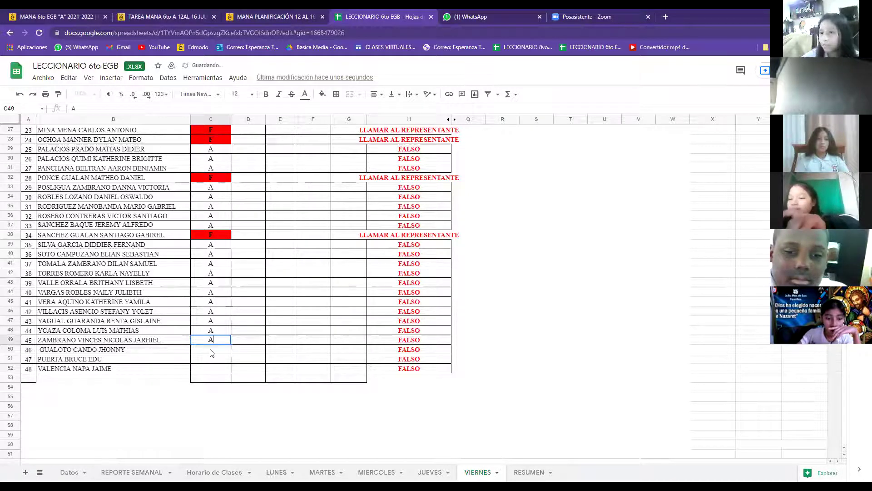
{"action": "key", "text": "Return"}
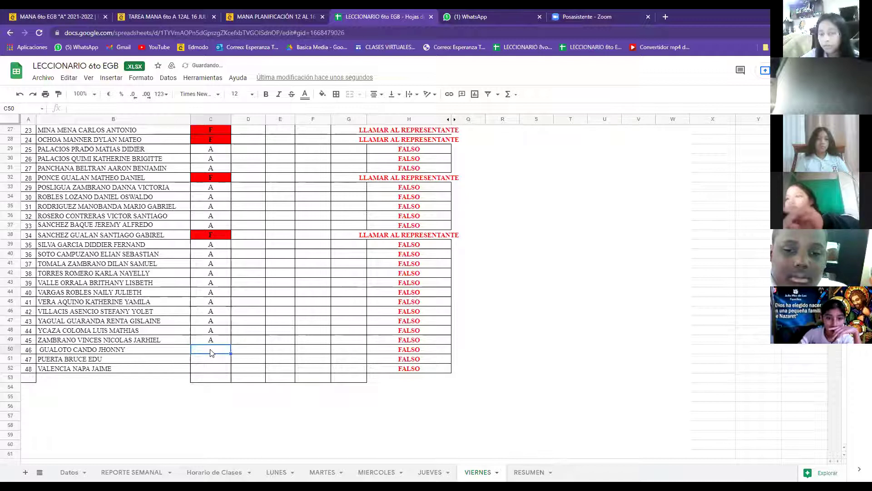
{"action": "type", "text": "A"}
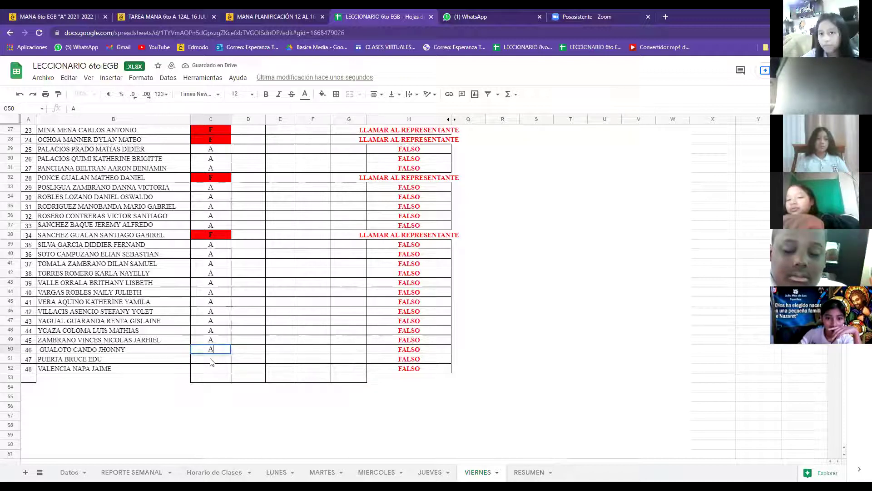
{"action": "key", "text": "Return"}
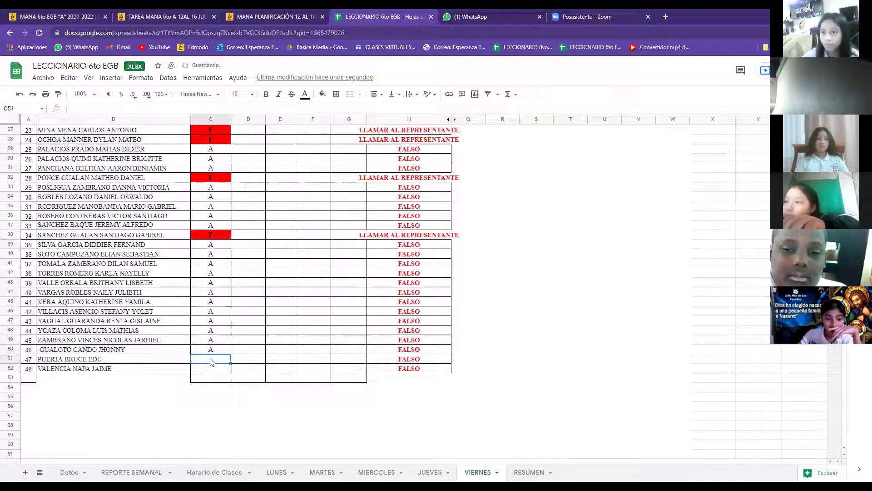
{"action": "type", "text": "A"}
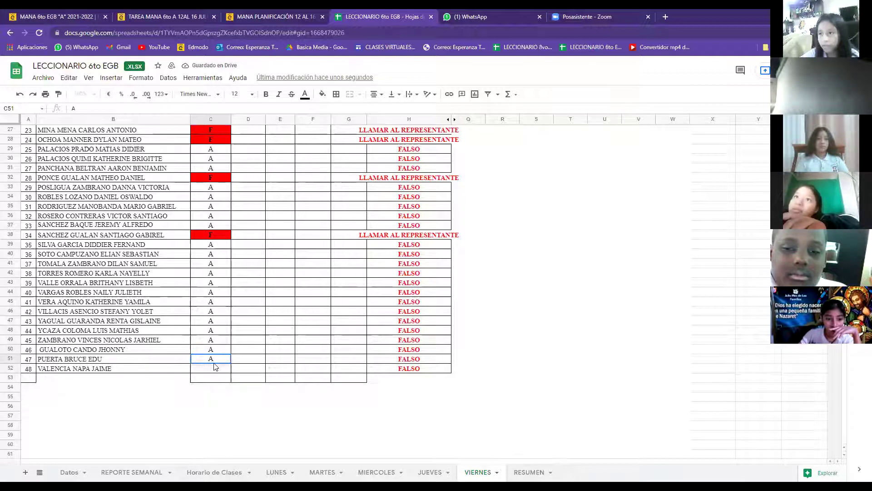
{"action": "key", "text": "Return"}
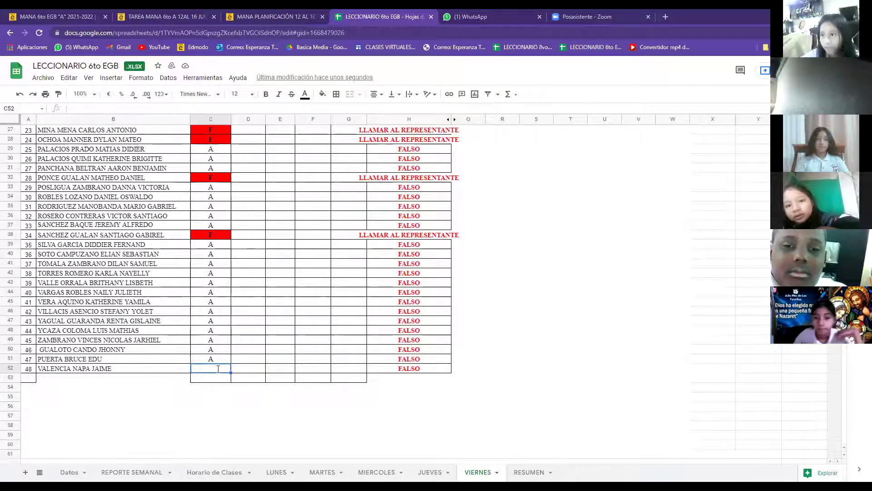
{"action": "type", "text": "A"}
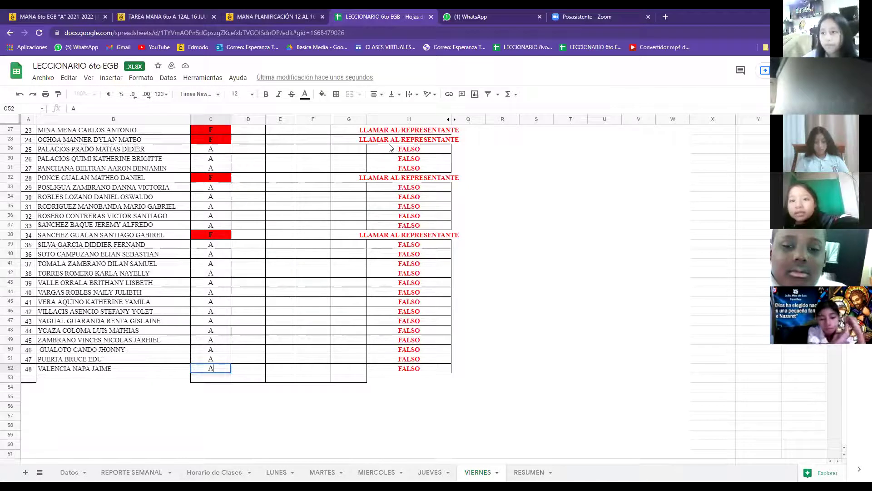
{"action": "key", "text": "Tab"}
{"action": "key", "text": "Up"}
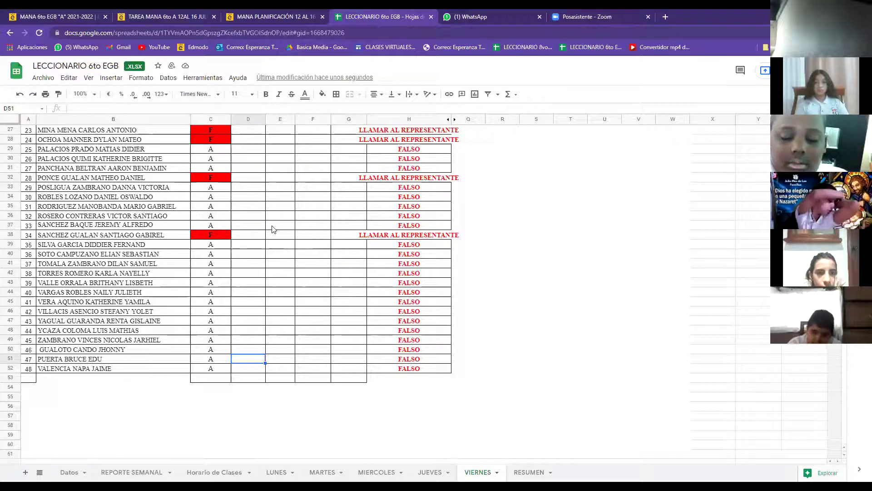
Step: Switch from the attendance sheet to the MANA PLANIFICACIÓN 12 AL 16 JULIO presentation already open in Edmodo
{"action": "scroll", "coordinate": [268, 250], "scroll_direction": "up", "scroll_amount": 3}
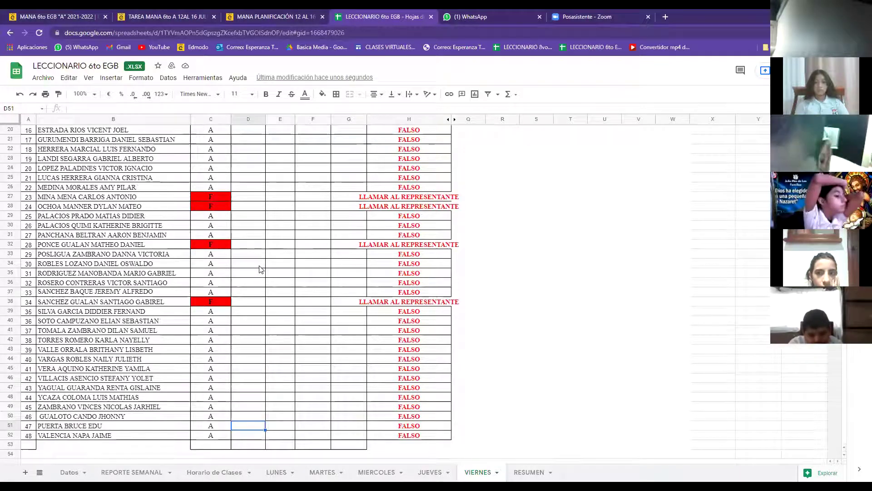
{"action": "scroll", "coordinate": [261, 268], "scroll_direction": "up", "scroll_amount": 3}
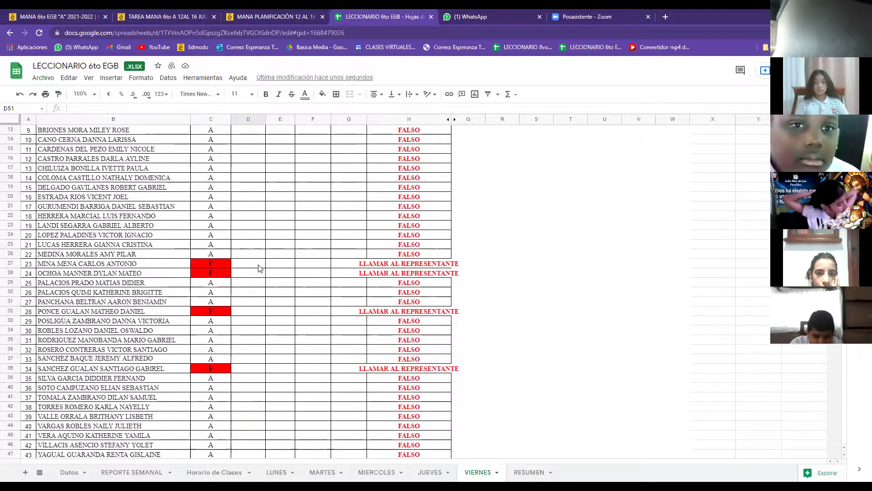
{"action": "scroll", "coordinate": [259, 268], "scroll_direction": "up", "scroll_amount": 2}
{"action": "scroll", "coordinate": [259, 269], "scroll_direction": "up", "scroll_amount": 2}
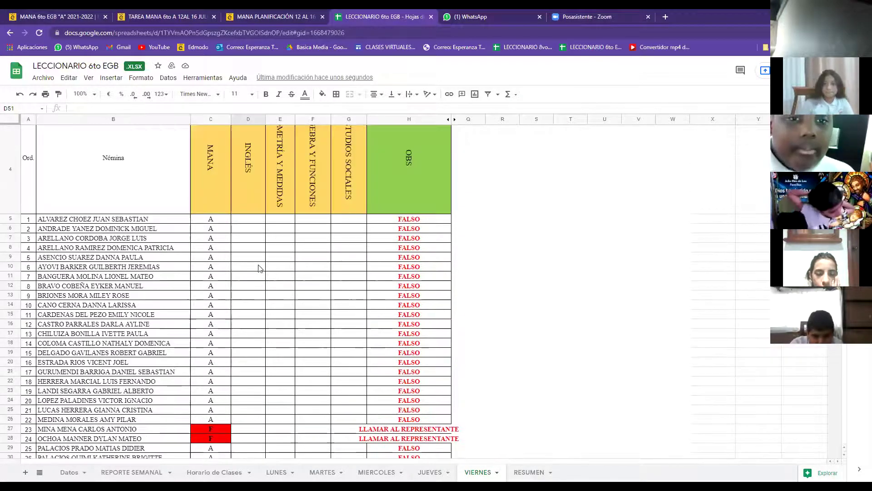
{"action": "scroll", "coordinate": [468, 251], "scroll_direction": "up", "scroll_amount": 1}
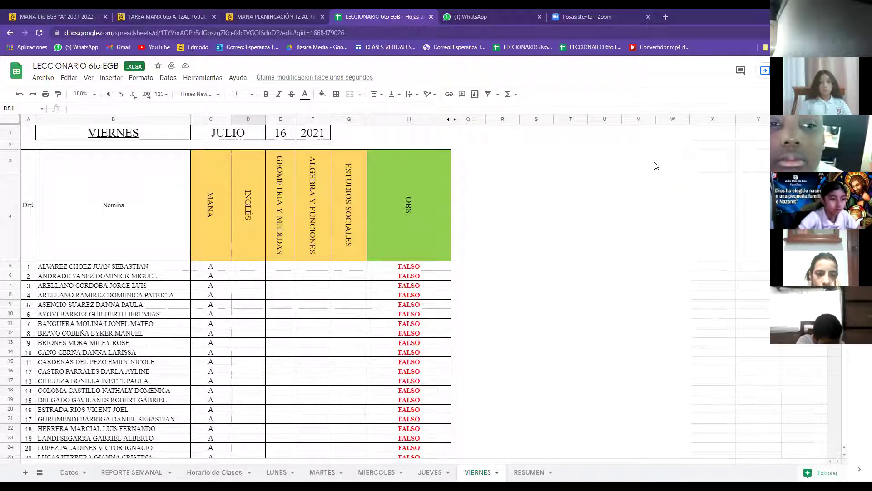
{"action": "left_click", "coordinate": [268, 15]}
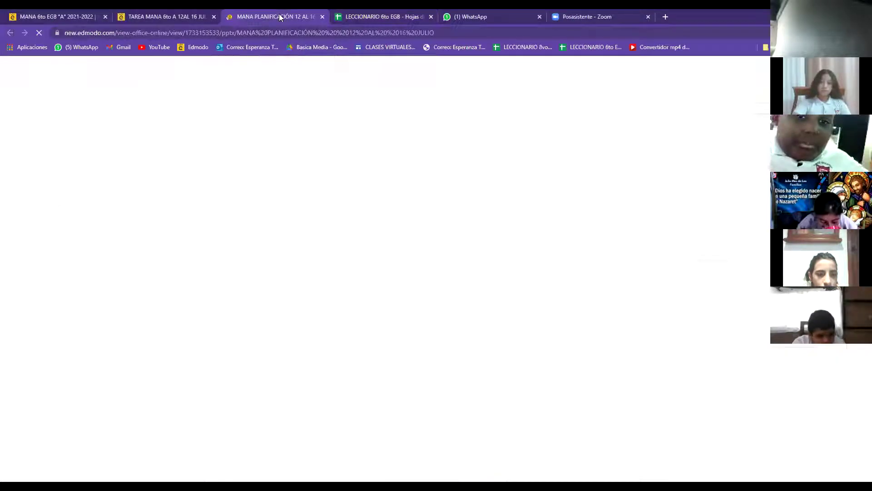